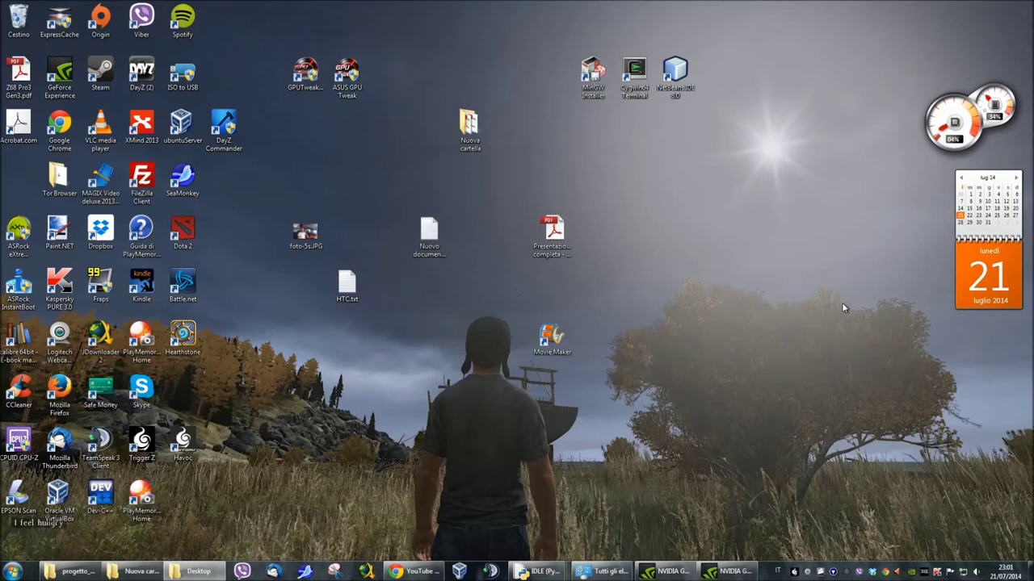
Switch to Chrome and show the list of playlists on the open YouTube channel
{"action": "left_click", "coordinate": [434, 573]}
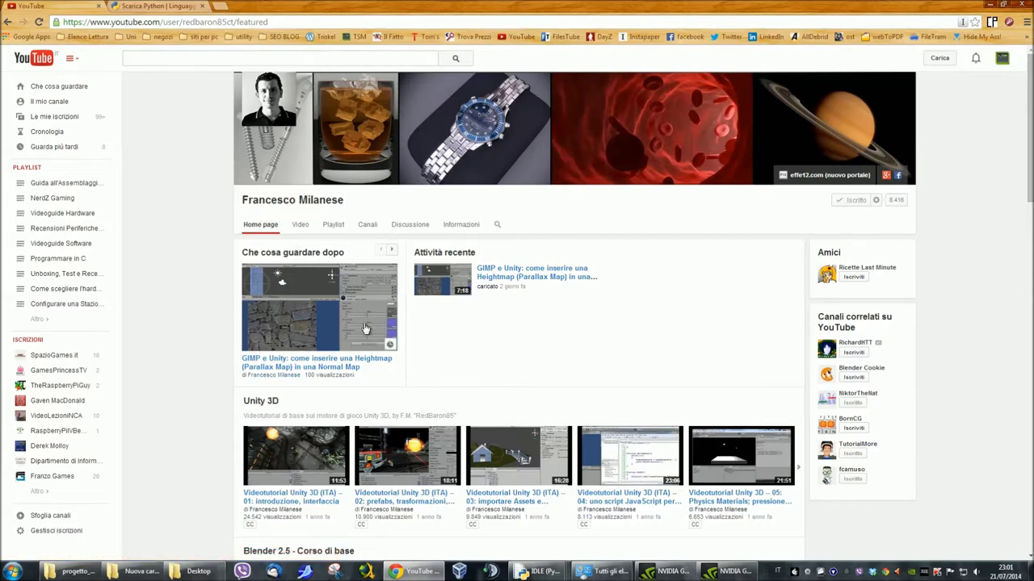
{"action": "scroll", "coordinate": [474, 422], "scroll_direction": "down", "scroll_amount": 1}
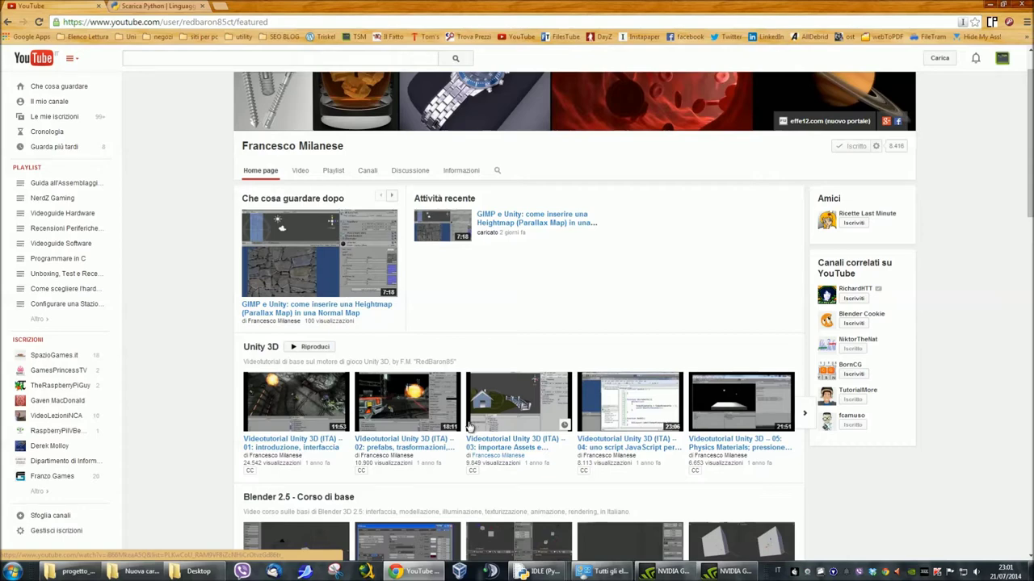
{"action": "left_click", "coordinate": [333, 171]}
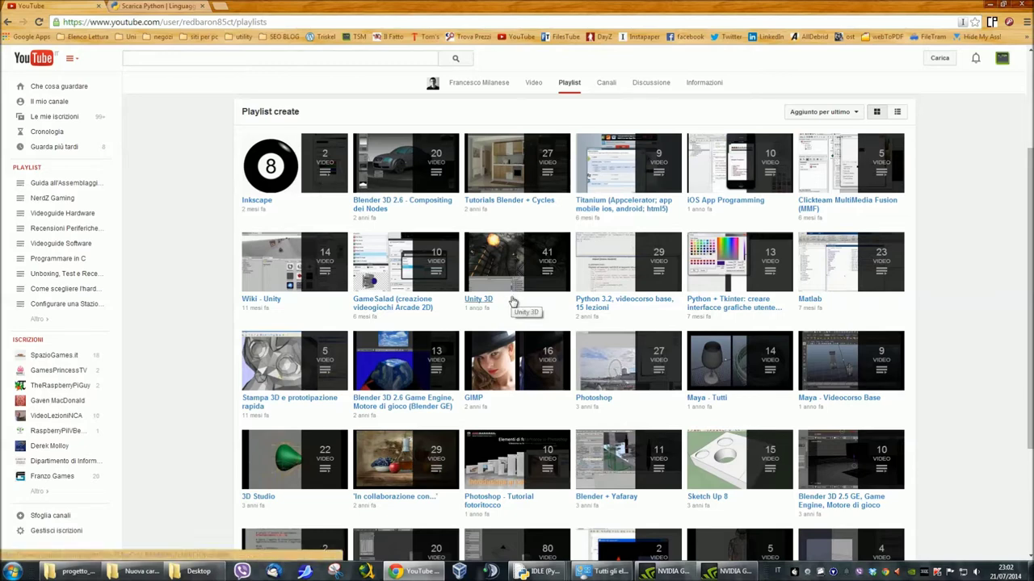
Open the "Python 3.2, videocorso base, 15 lezioni" and "Python + Tkinter" playlists in separate tabs, view the Python 3.2 one, and minimise the browser
{"action": "right_click", "coordinate": [597, 310]}
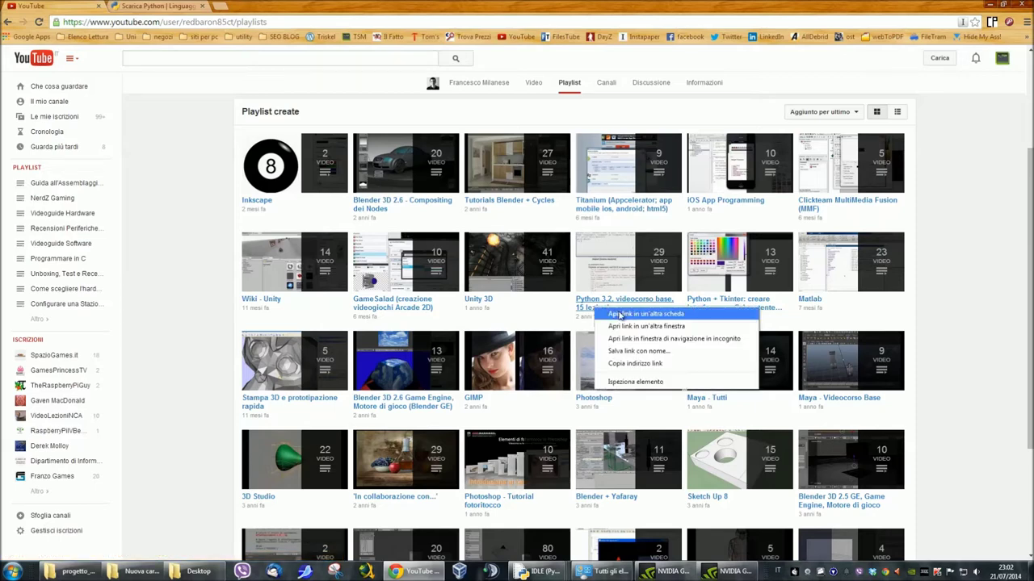
{"action": "left_click", "coordinate": [626, 312]}
{"action": "right_click", "coordinate": [747, 307]}
{"action": "left_click", "coordinate": [759, 317]}
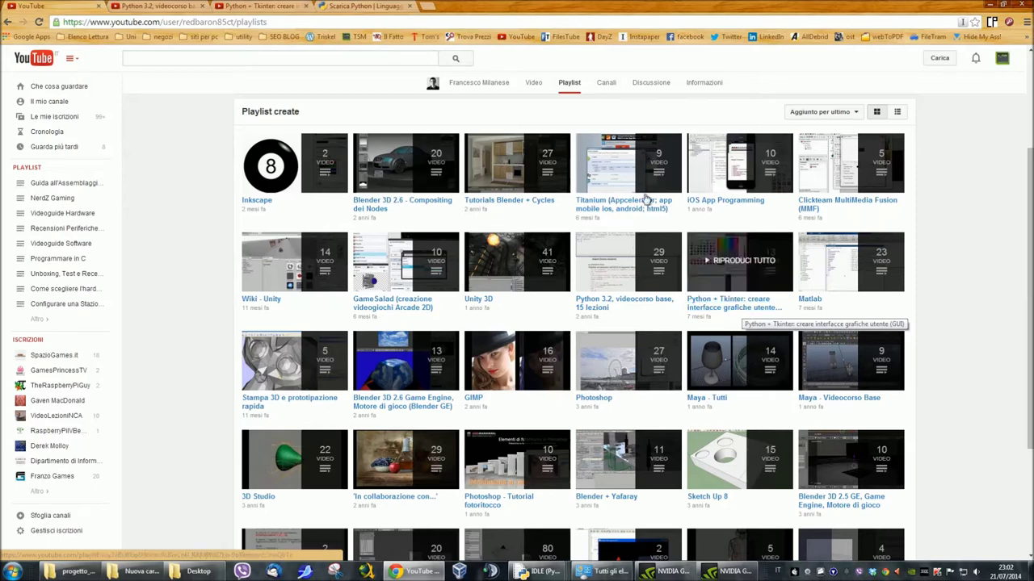
{"action": "left_click", "coordinate": [149, 5]}
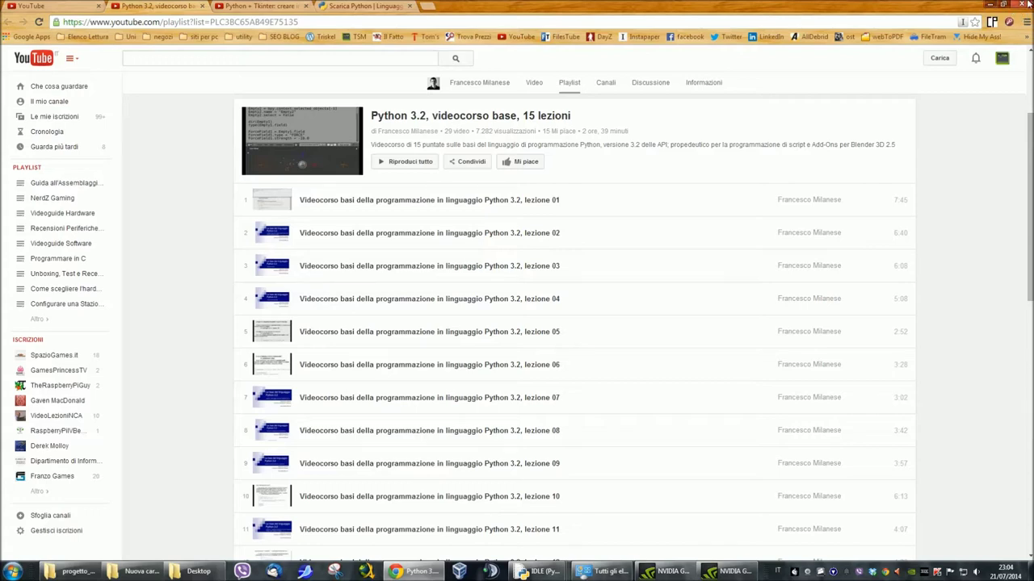
{"action": "left_click", "coordinate": [991, 5]}
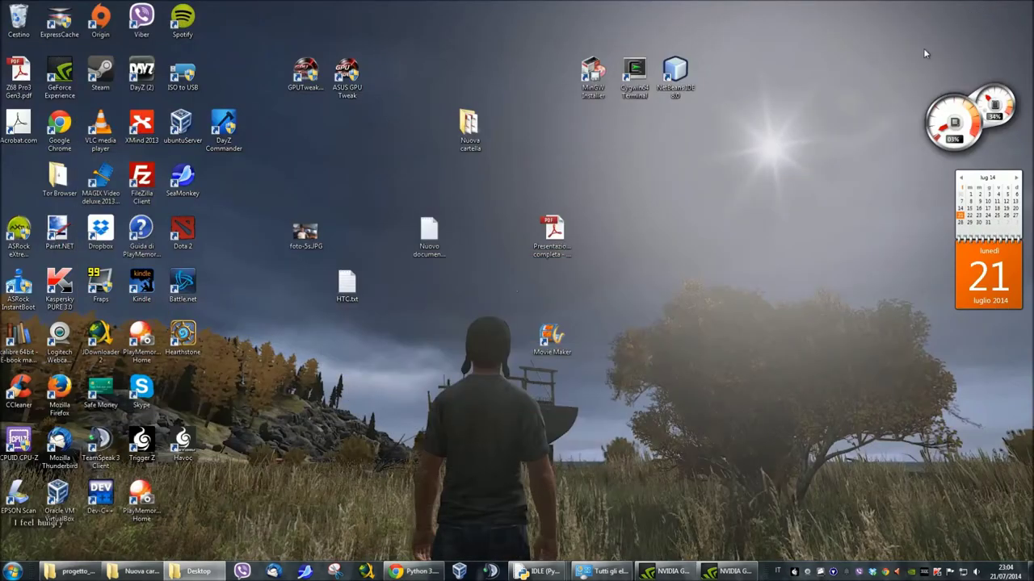
Bring up the progetto_estrazione folder and look into its Codice_Sorgete and Eseguibile subfolders
{"action": "left_click", "coordinate": [74, 571]}
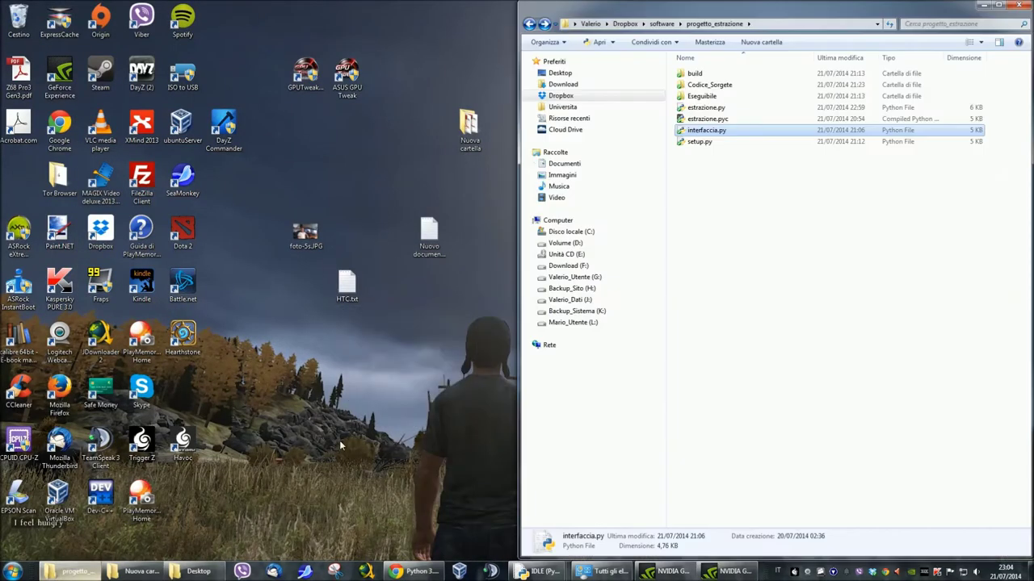
{"action": "double_click", "coordinate": [736, 86]}
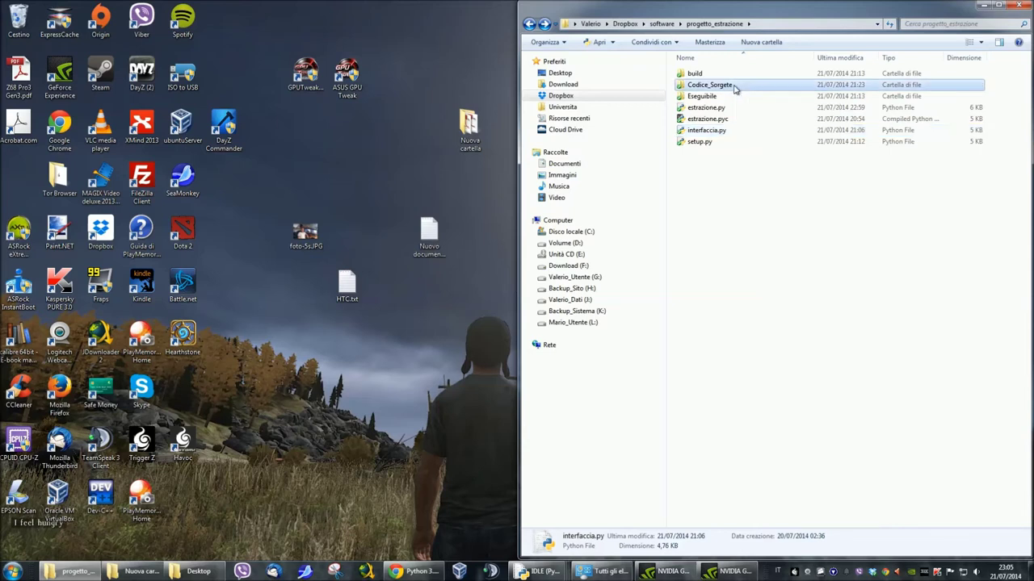
{"action": "key", "text": "BackSpace"}
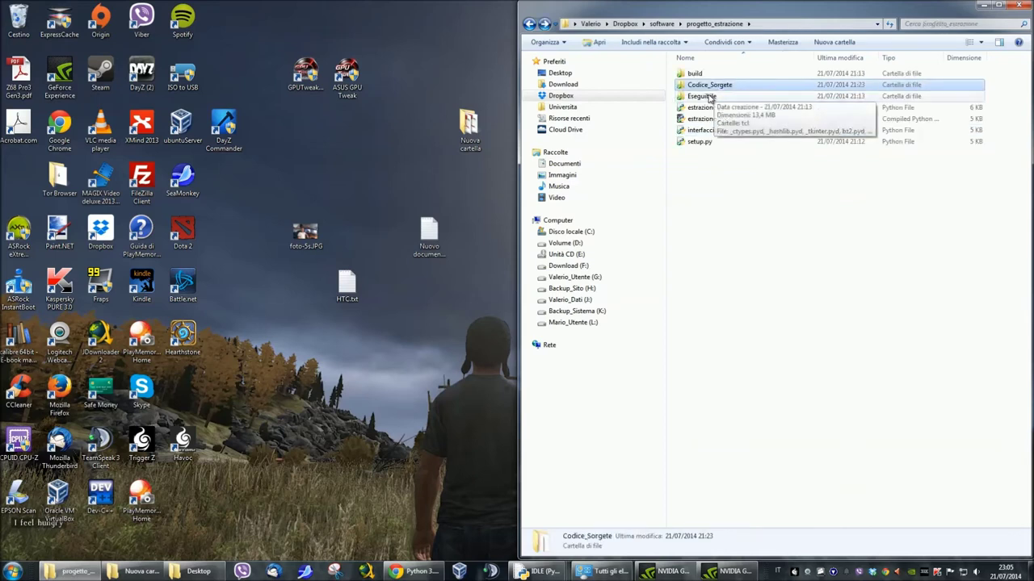
{"action": "double_click", "coordinate": [725, 95]}
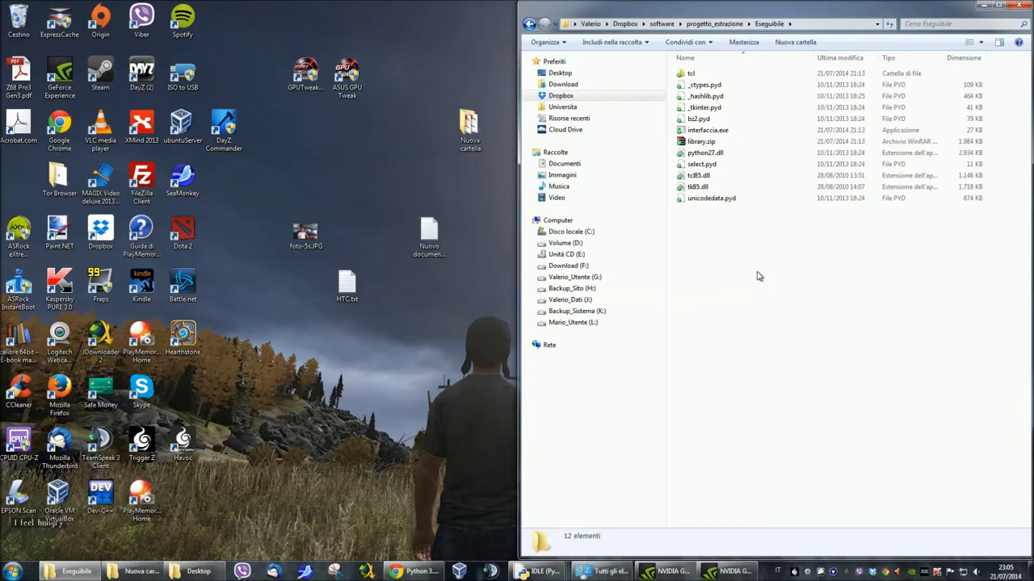
Run interfaccia.exe to preview the Ordinamento Cartelle window, and return to the progetto_estrazione folder
{"action": "double_click", "coordinate": [730, 136]}
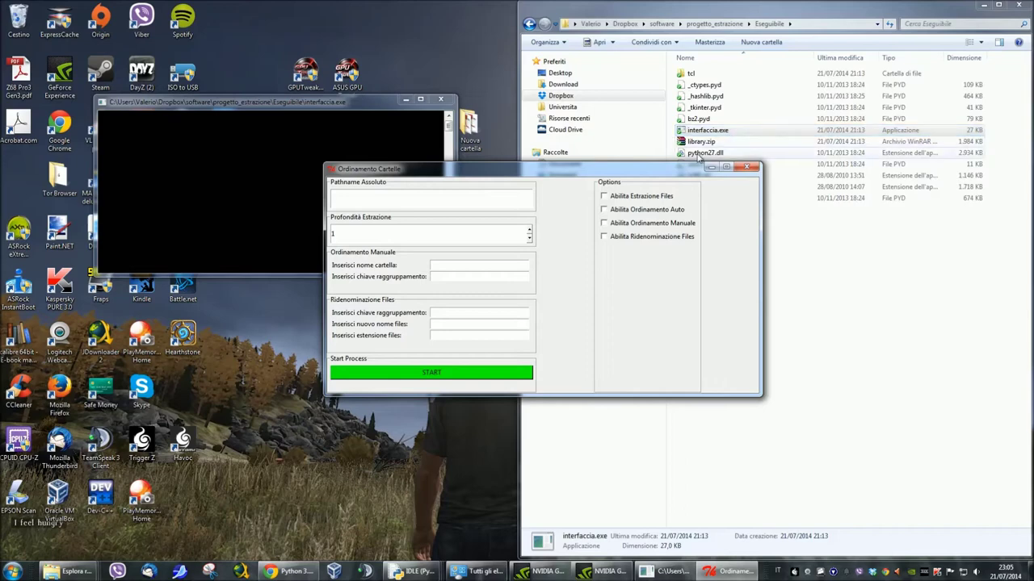
{"action": "left_click_drag", "start_coordinate": [643, 174], "coordinate": [535, 168]}
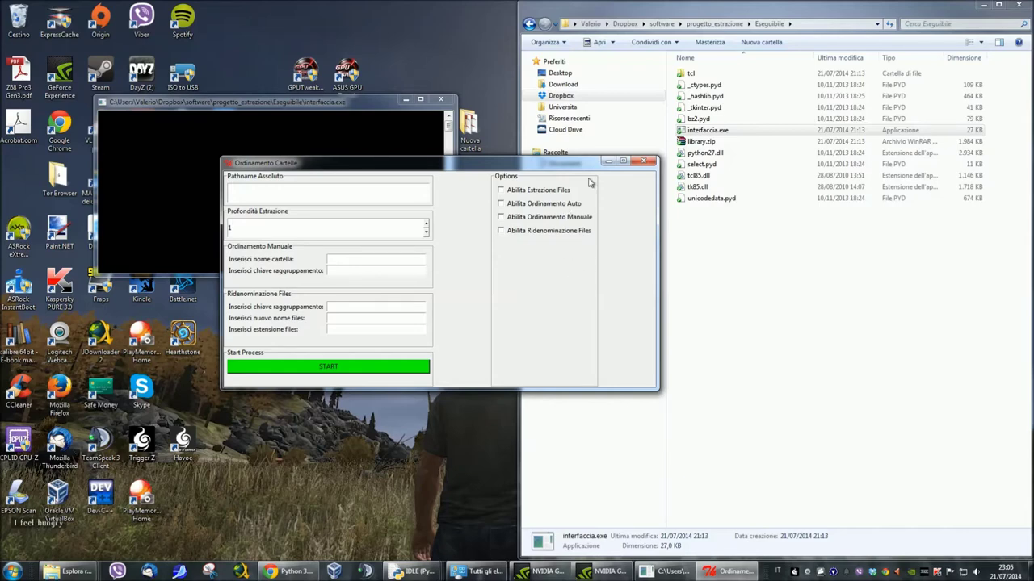
{"action": "left_click", "coordinate": [608, 163]}
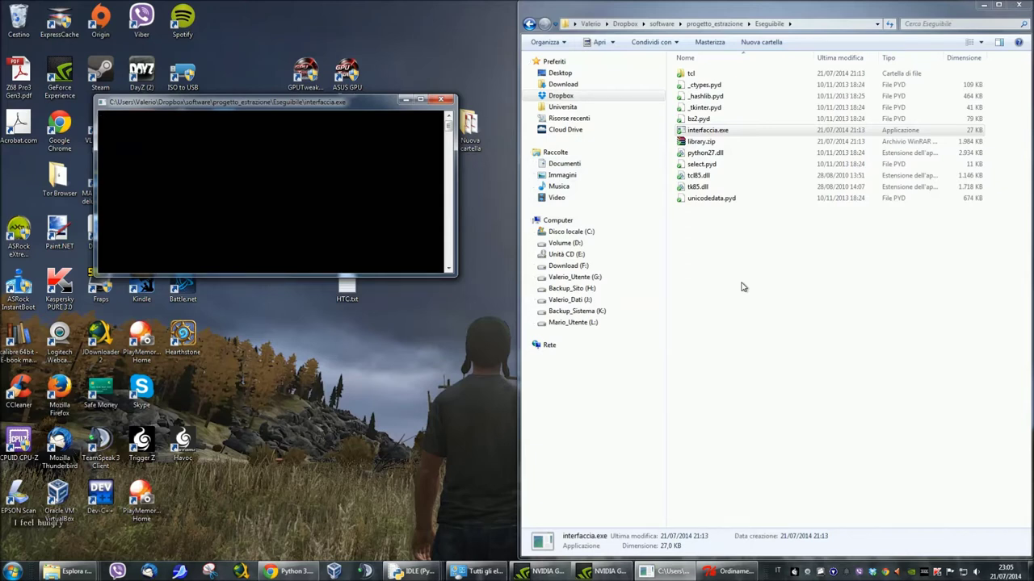
{"action": "key", "text": "BackSpace"}
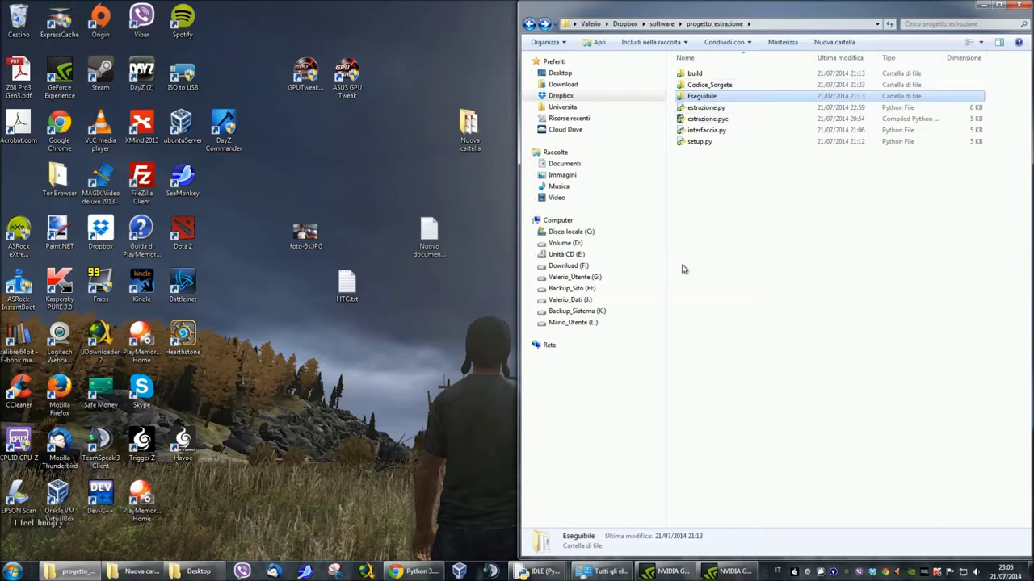
Switch to Chrome, view the Python download page from the python.it home page, and minimise the browser
{"action": "left_click", "coordinate": [412, 571]}
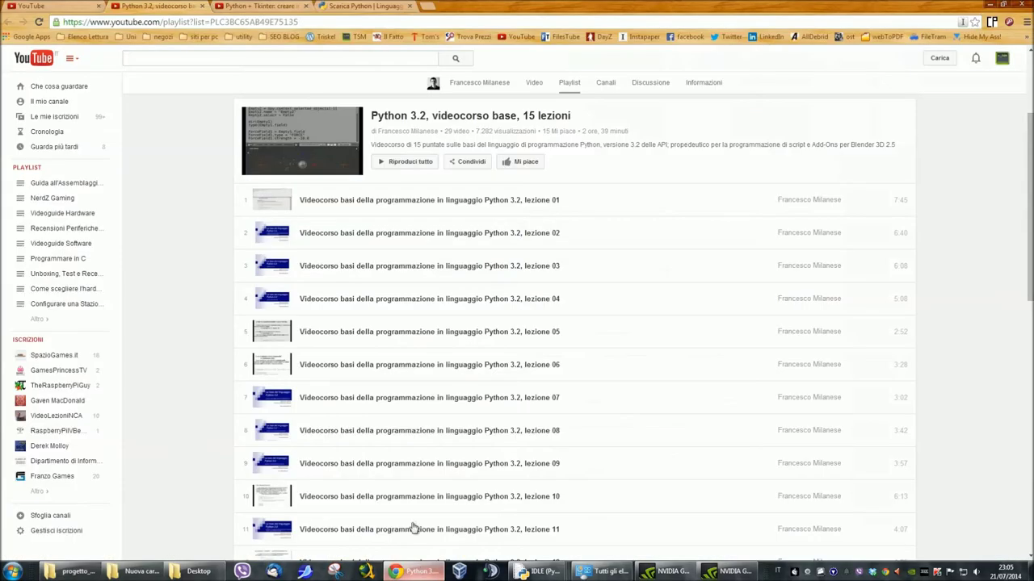
{"action": "left_click", "coordinate": [359, 7]}
{"action": "left_click", "coordinate": [70, 78]}
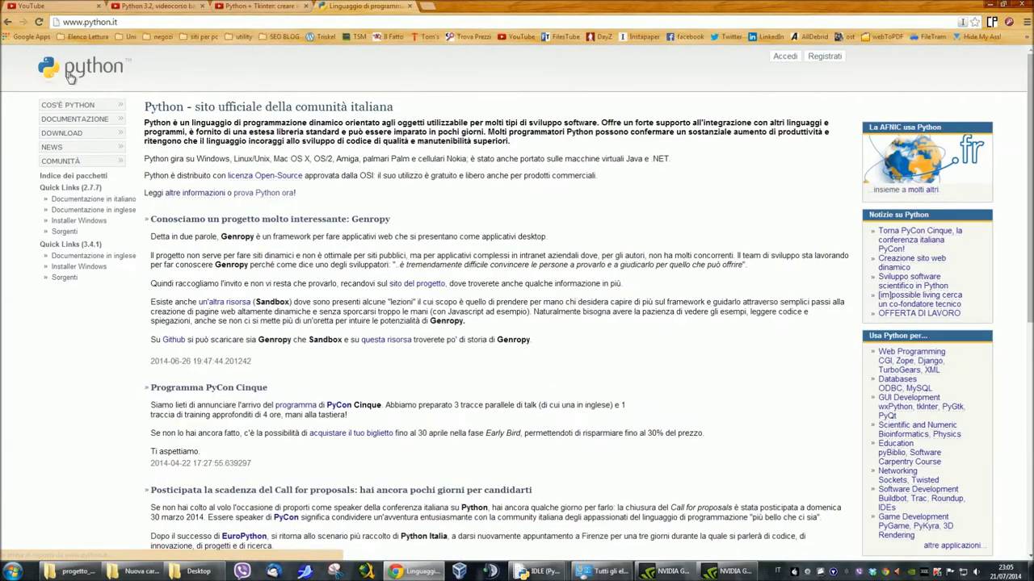
{"action": "left_click", "coordinate": [82, 137]}
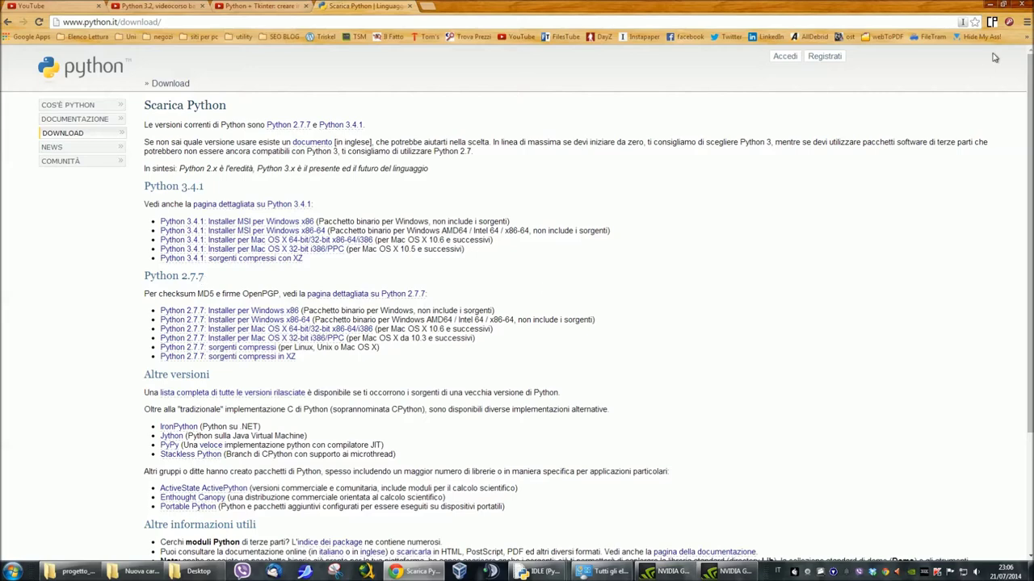
{"action": "left_click", "coordinate": [990, 6]}
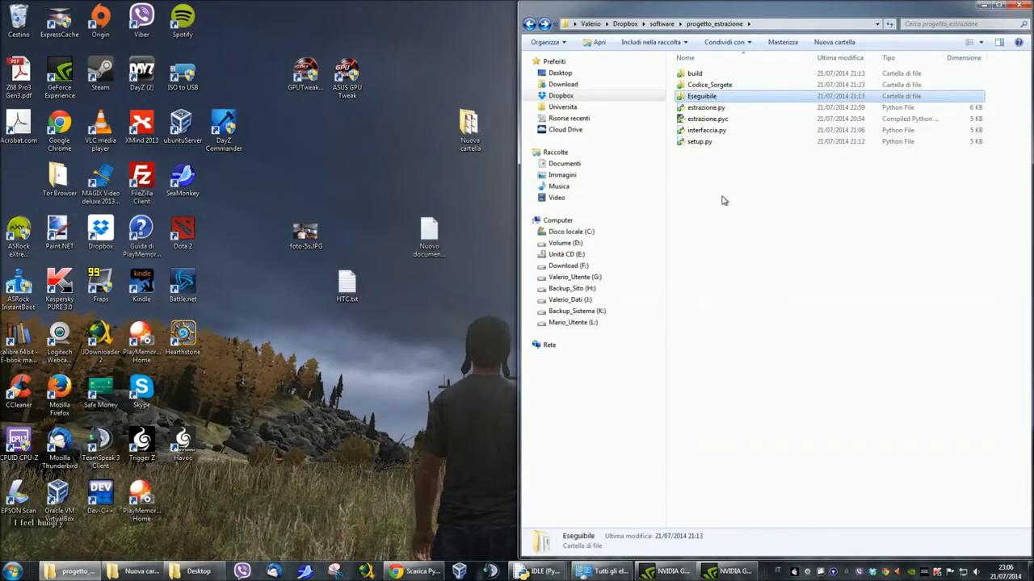
Launch IDLE (Python GUI) and move its shell window clear of the file explorer
{"action": "left_click", "coordinate": [12, 571]}
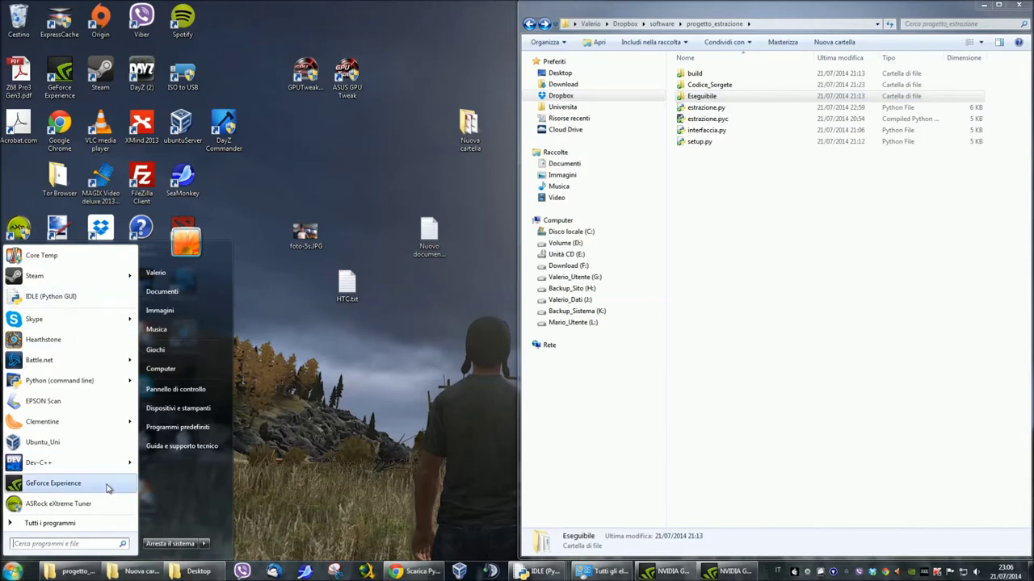
{"action": "left_click", "coordinate": [63, 299]}
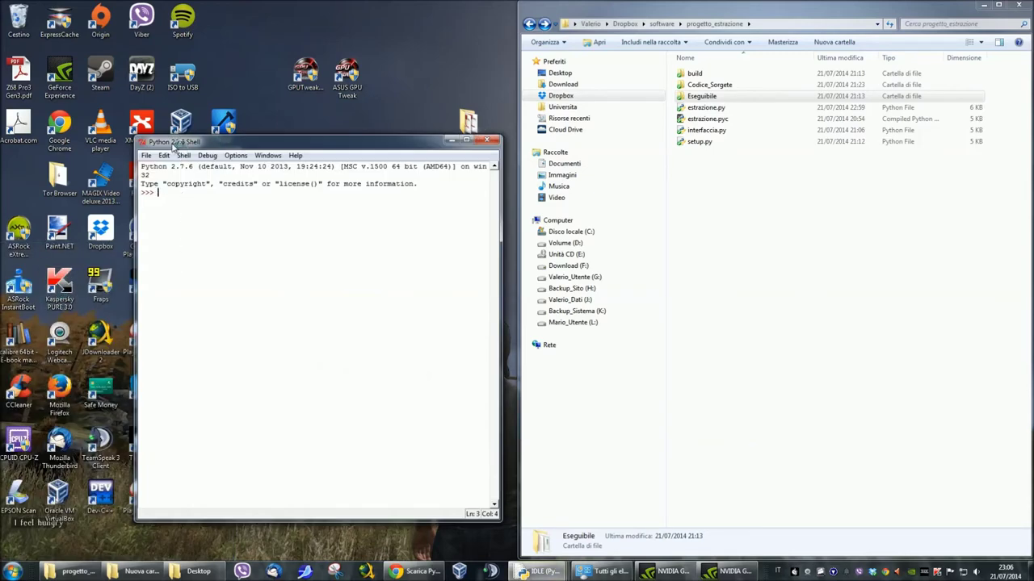
{"action": "left_click_drag", "start_coordinate": [246, 150], "coordinate": [211, 103]}
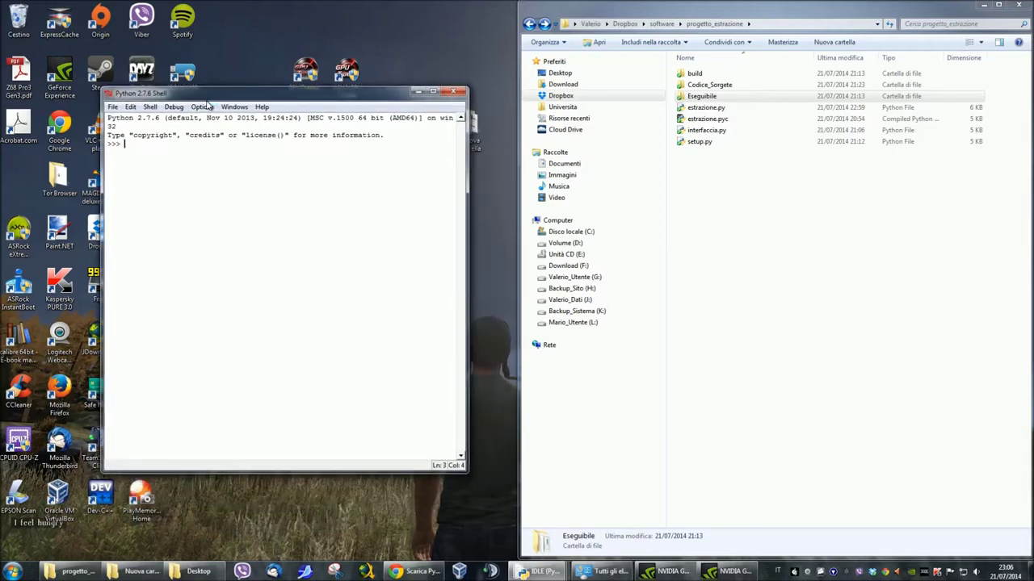
Start opening a file in IDLE and go to the progetto_estrazione folder using the path copied from the file explorer
{"action": "left_click", "coordinate": [113, 106]}
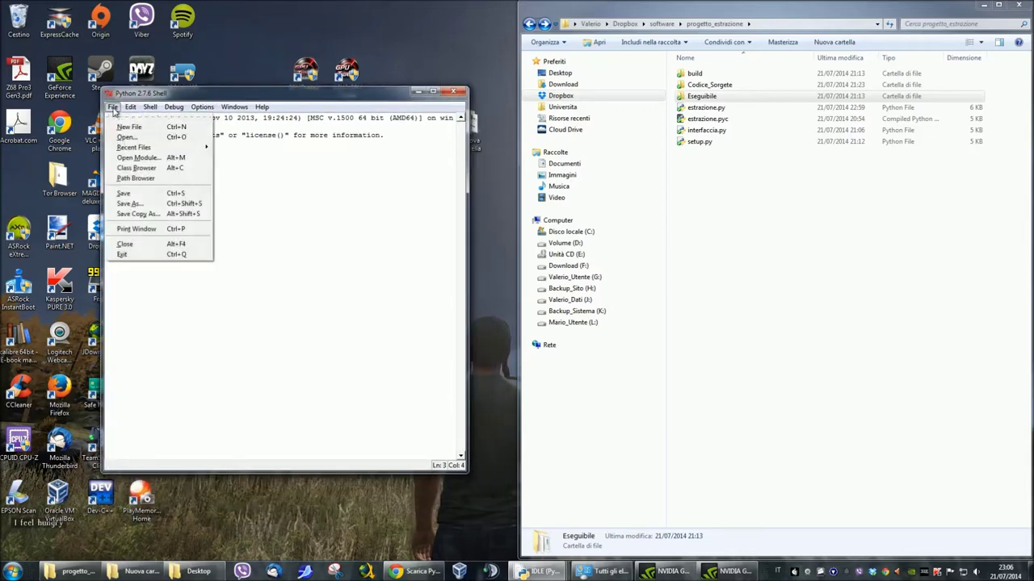
{"action": "left_click", "coordinate": [152, 139]}
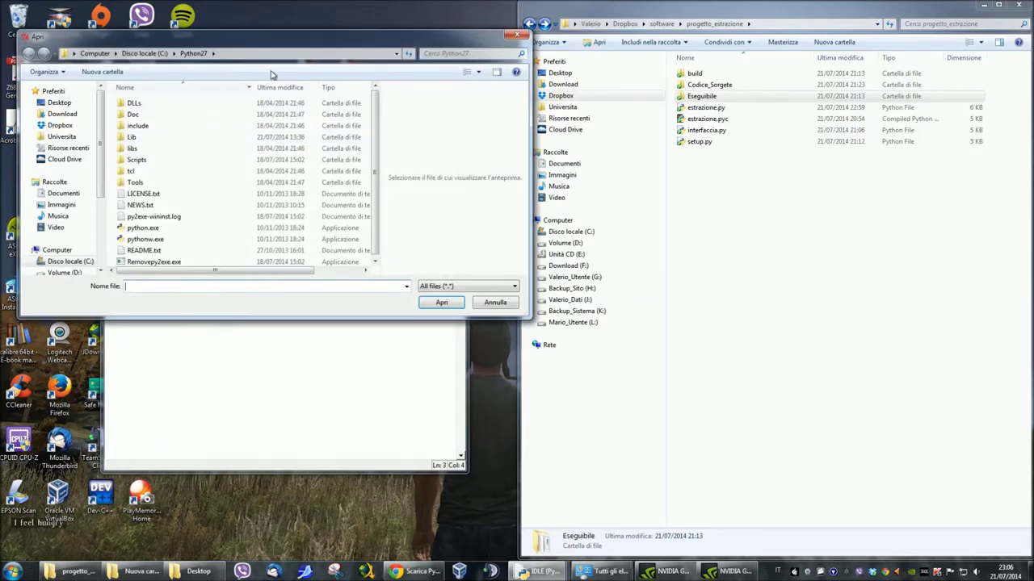
{"action": "left_click", "coordinate": [718, 26]}
{"action": "key", "text": "ctrl+c"}
{"action": "right_click", "coordinate": [766, 24]}
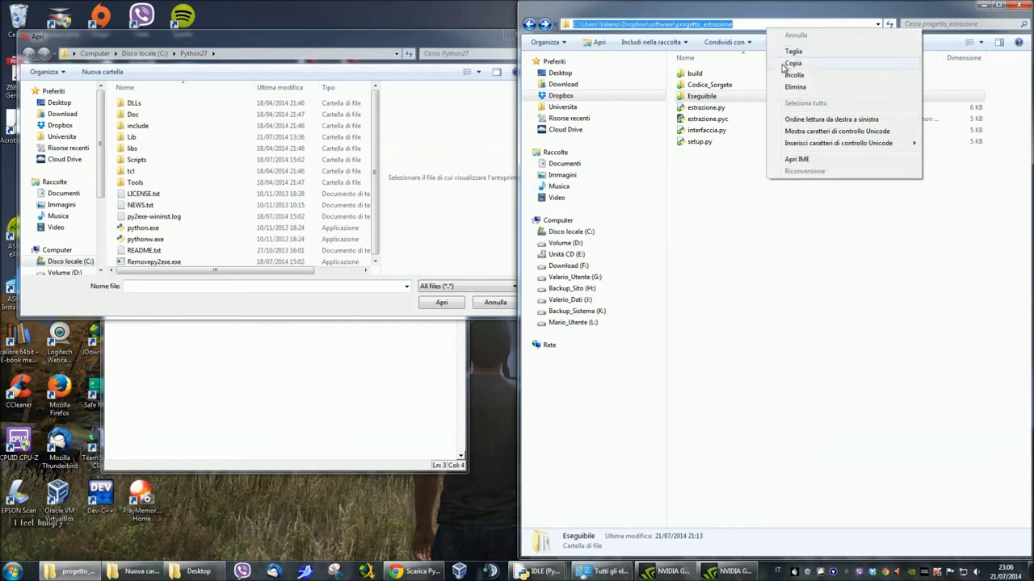
{"action": "left_click", "coordinate": [788, 62]}
{"action": "left_click", "coordinate": [263, 54]}
{"action": "right_click", "coordinate": [263, 54]}
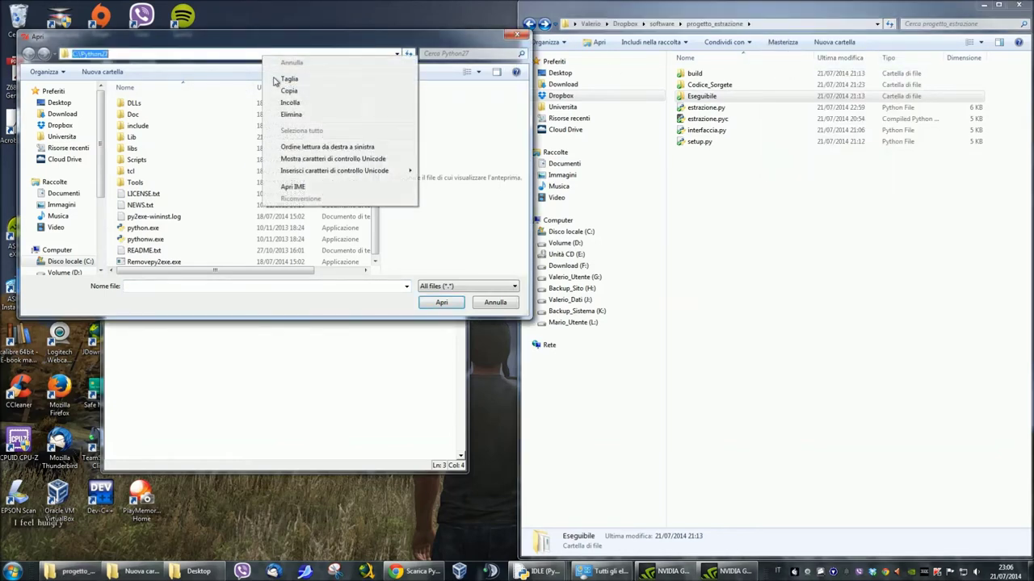
{"action": "left_click", "coordinate": [290, 103]}
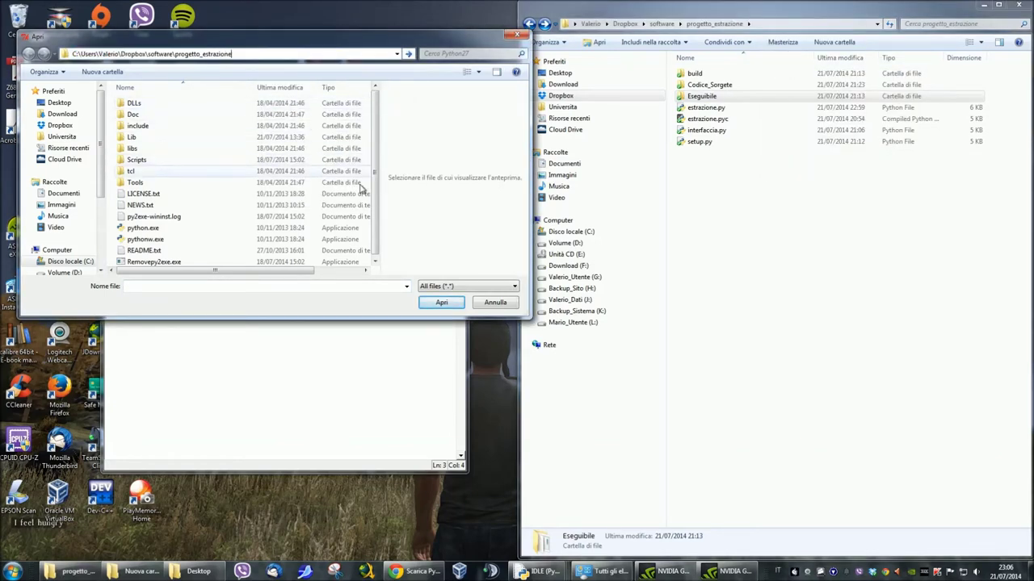
{"action": "left_click", "coordinate": [408, 53]}
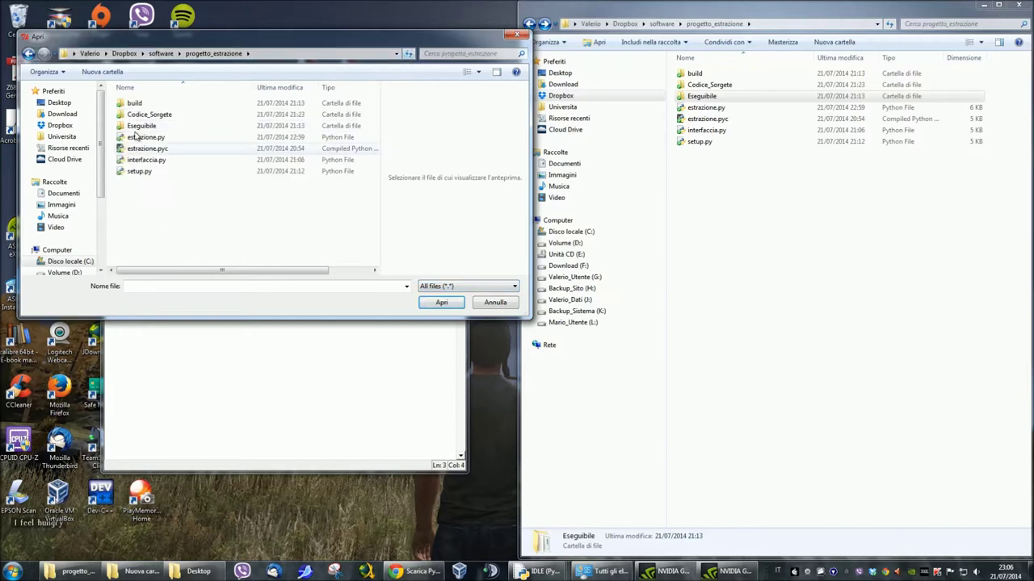
Open interfaccia.py, place its editor window beside the Python shell, and look through the code
{"action": "left_click", "coordinate": [136, 159]}
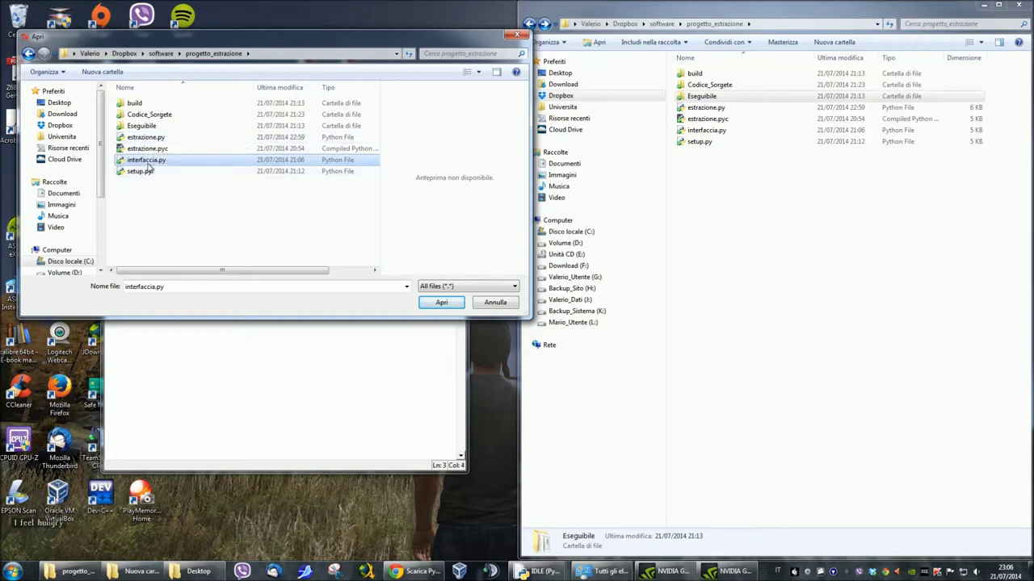
{"action": "left_click", "coordinate": [440, 302]}
{"action": "left_click_drag", "start_coordinate": [210, 23], "coordinate": [696, 71]}
{"action": "left_click_drag", "start_coordinate": [860, 174], "coordinate": [860, 422]}
{"action": "scroll", "coordinate": [815, 191], "scroll_direction": "up", "scroll_amount": 15}
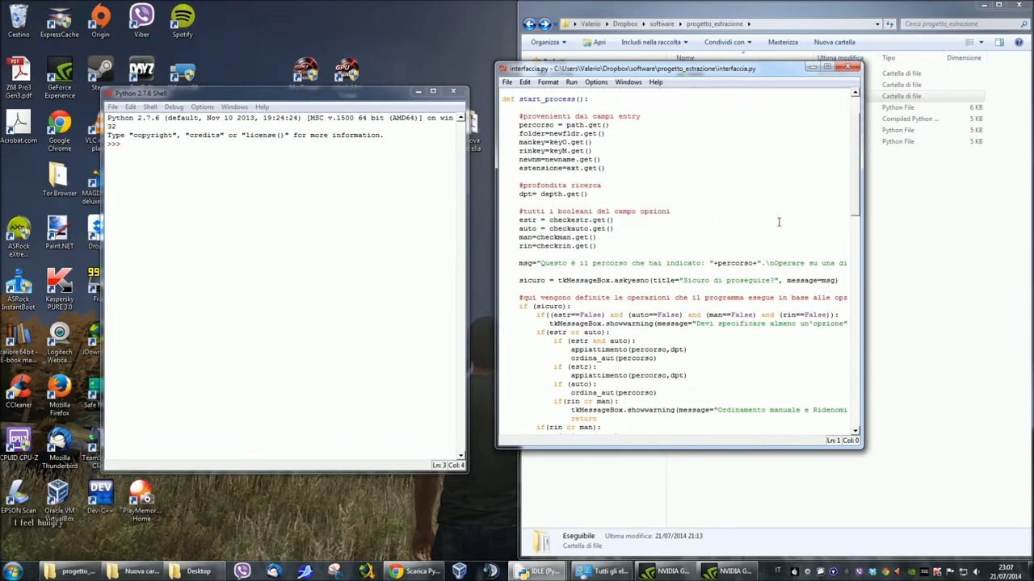
Run interfaccia.py, move the Ordinamento Cartelle window over the shell, and minimise the code editor
{"action": "key", "text": "F5"}
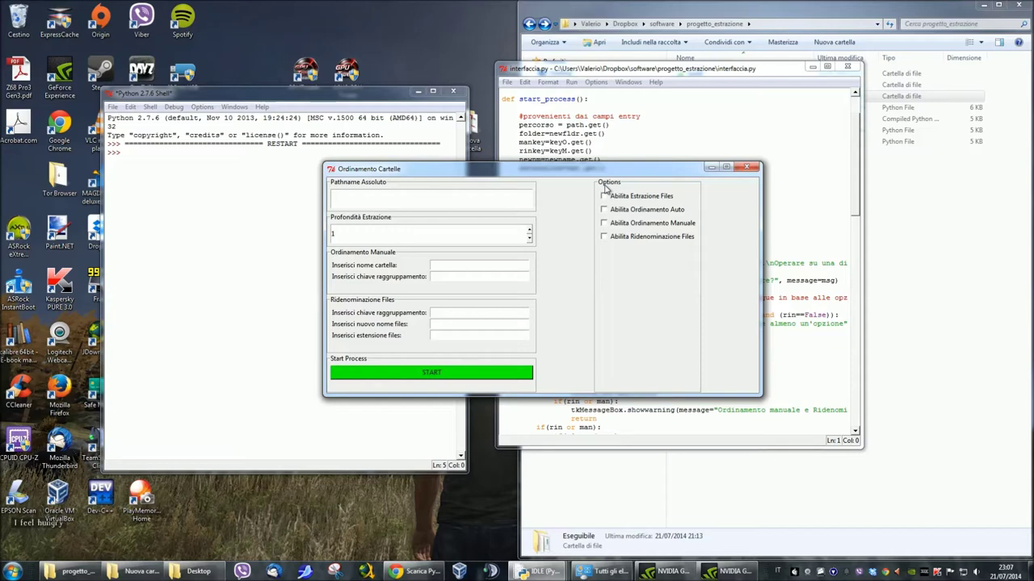
{"action": "left_click_drag", "start_coordinate": [601, 172], "coordinate": [327, 108]}
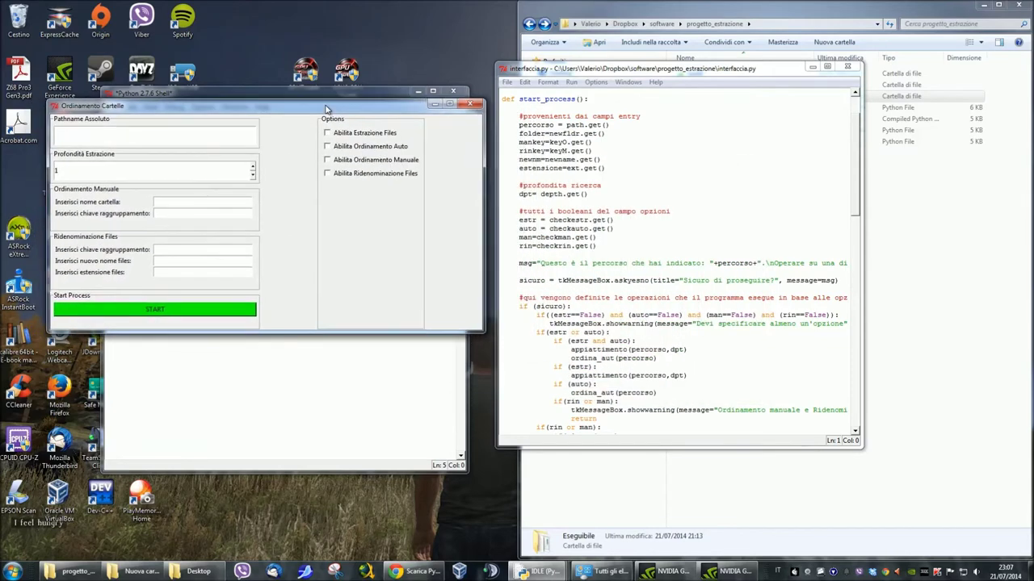
{"action": "left_click", "coordinate": [812, 67]}
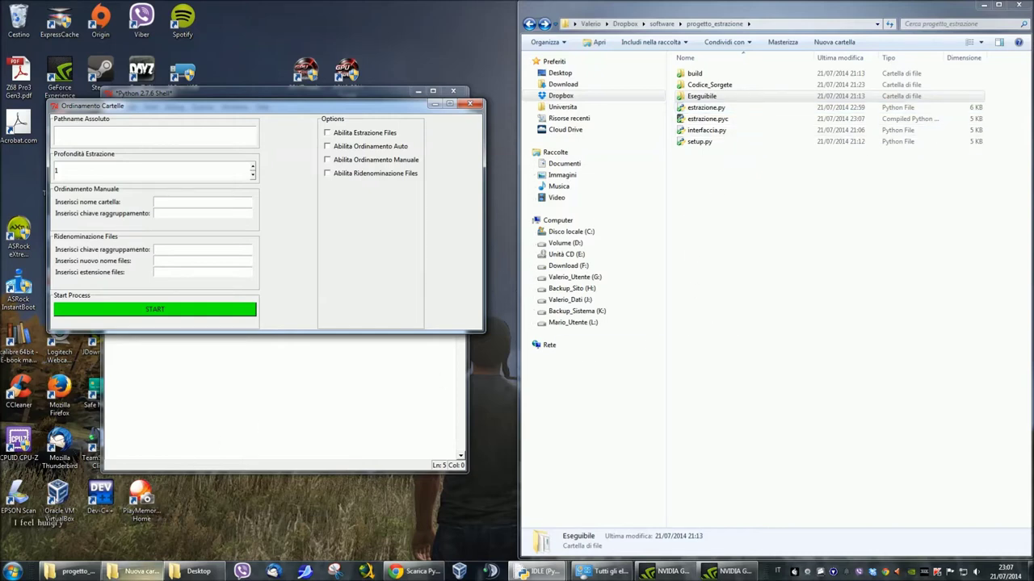
Bring up the Nuova cartella folder in the file explorer and copy its full path
{"action": "left_click", "coordinate": [138, 571]}
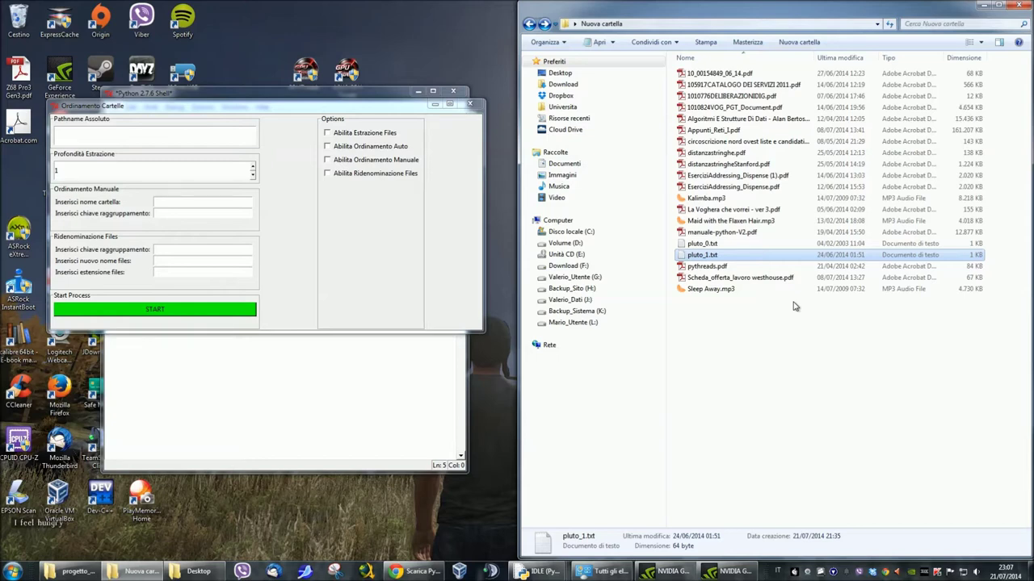
{"action": "left_click", "coordinate": [689, 25]}
{"action": "key", "text": "ctrl+c"}
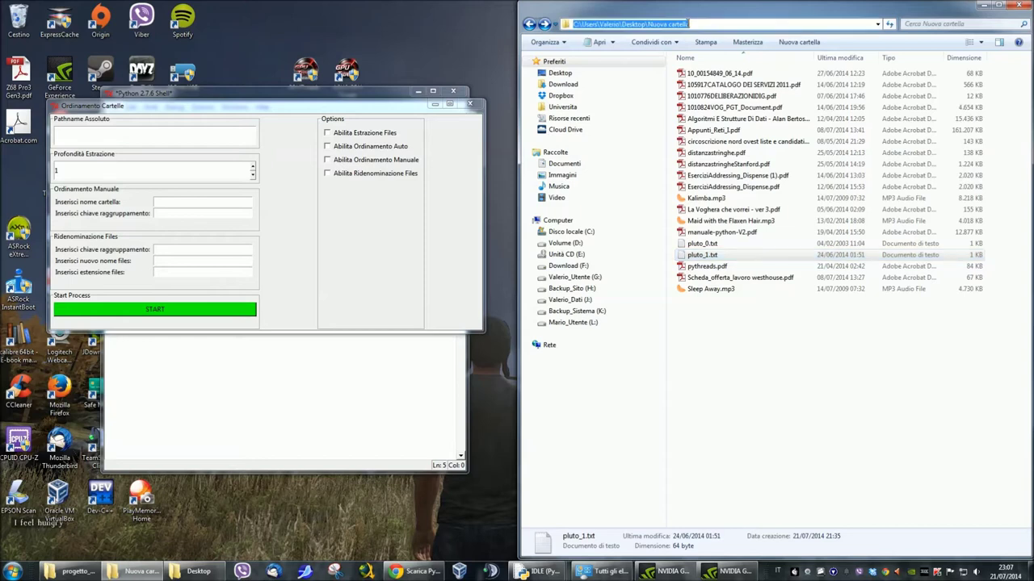
Copy the full path of Nuova cartella and enter it as the Pathname Assoluto in Ordinamento Cartelle
{"action": "right_click", "coordinate": [689, 24]}
{"action": "left_click", "coordinate": [705, 49]}
{"action": "left_click", "coordinate": [164, 137]}
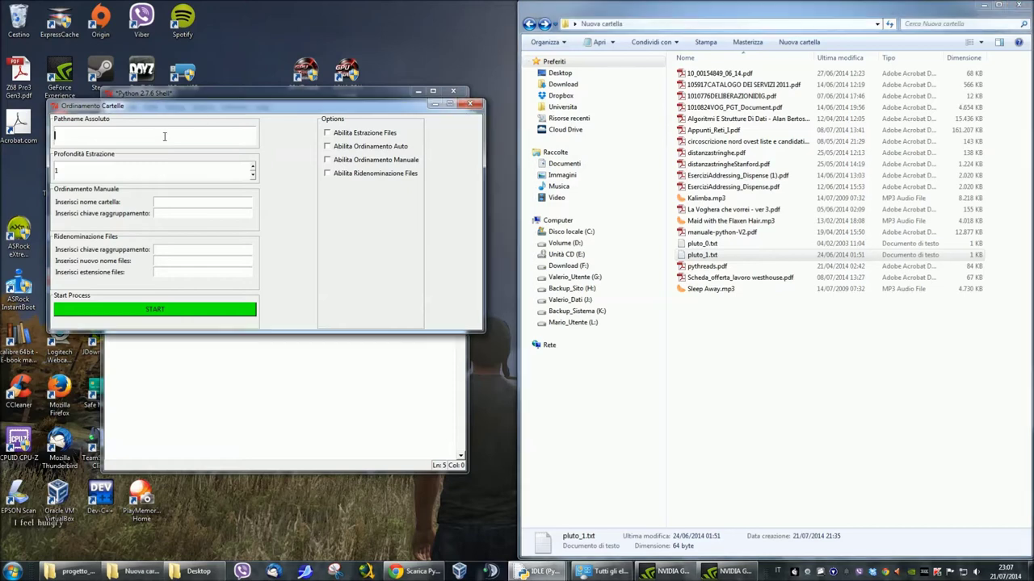
{"action": "key", "text": "ctrl+v"}
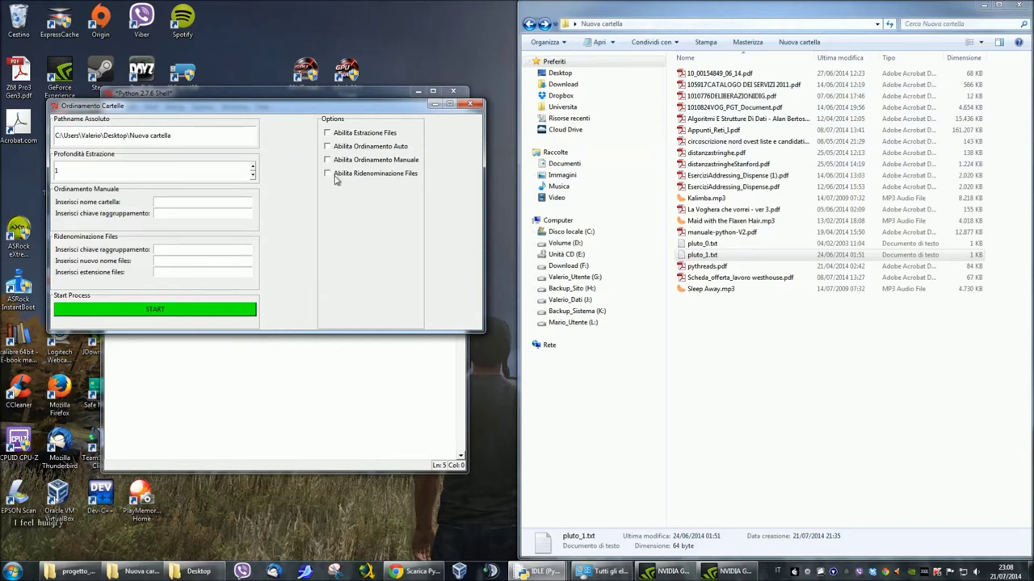
{"action": "left_click", "coordinate": [797, 368]}
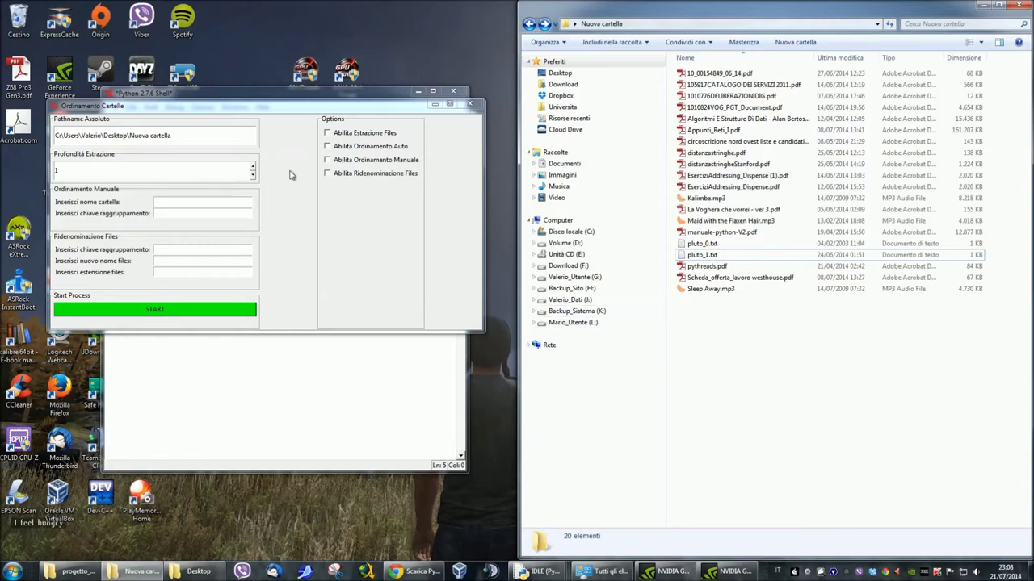
Enable automatic sorting (Ordinamento Auto), start the process on Nuova cartella, and confirm it through to completion
{"action": "left_click", "coordinate": [326, 146]}
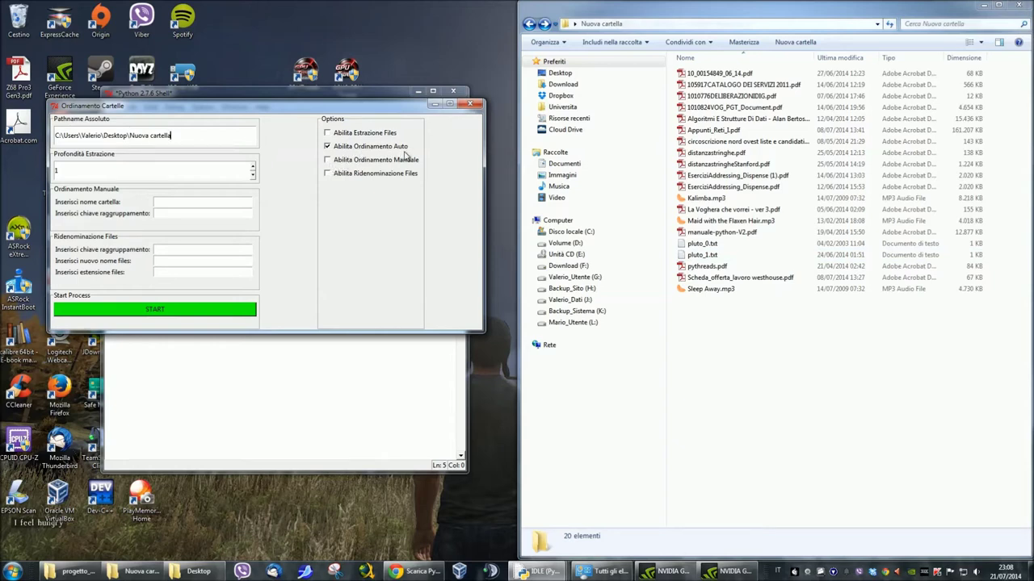
{"action": "left_click", "coordinate": [195, 310]}
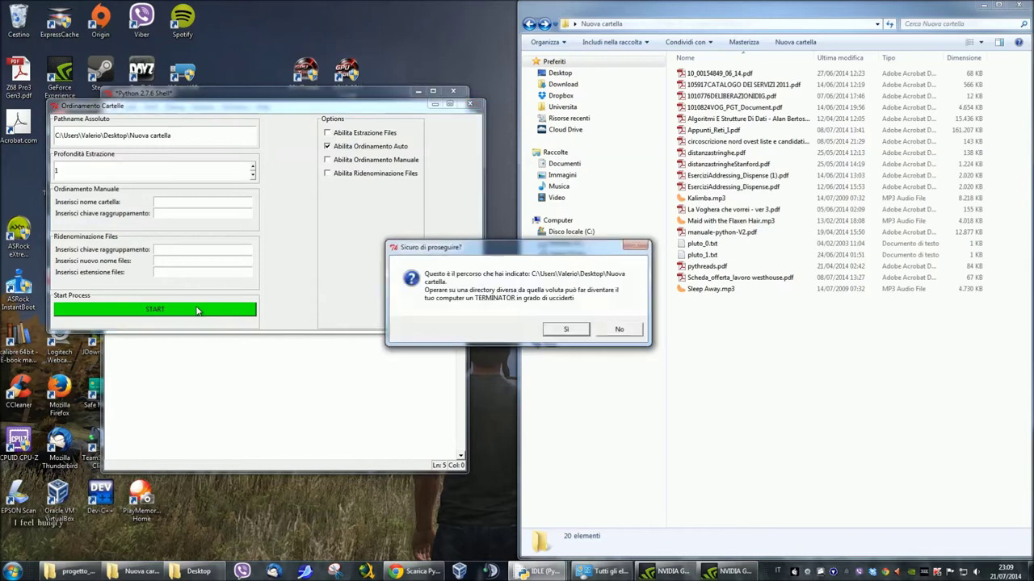
{"action": "left_click", "coordinate": [565, 333]}
{"action": "left_click", "coordinate": [550, 321]}
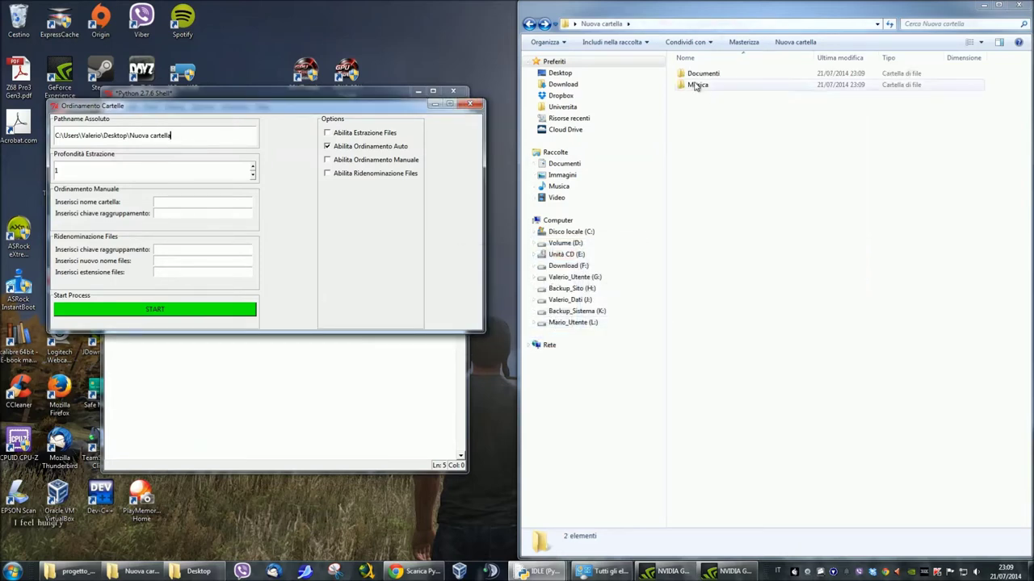
Inspect the sorted files in the Musica and Documenti subfolders of Nuova cartella, ending in Documenti
{"action": "double_click", "coordinate": [698, 85]}
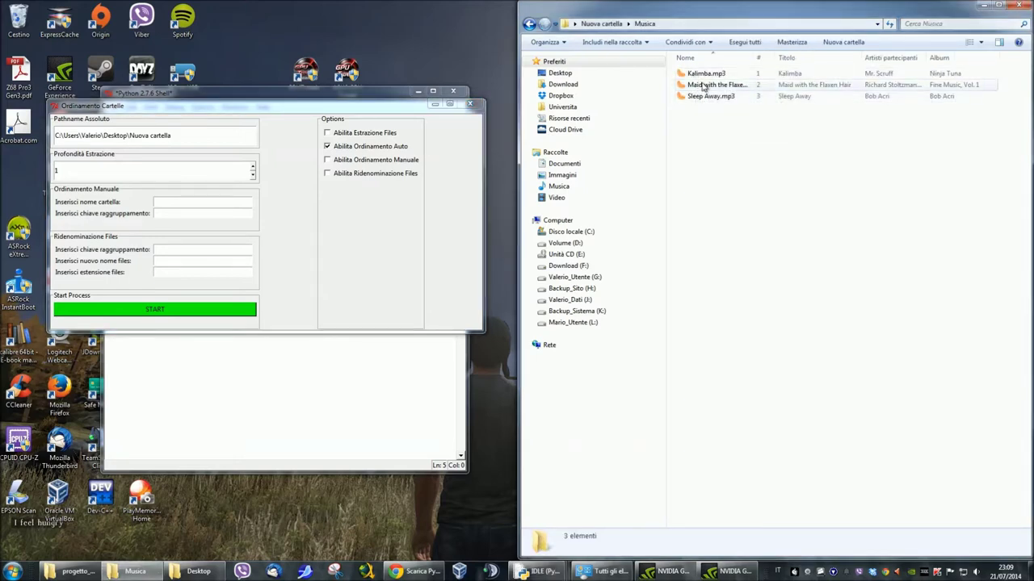
{"action": "left_click", "coordinate": [602, 23]}
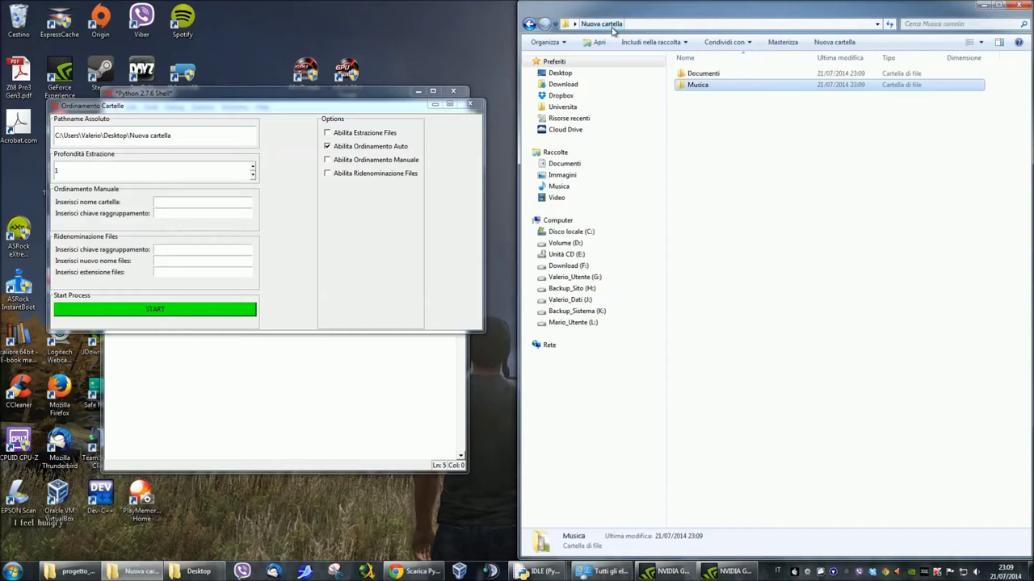
{"action": "double_click", "coordinate": [697, 74]}
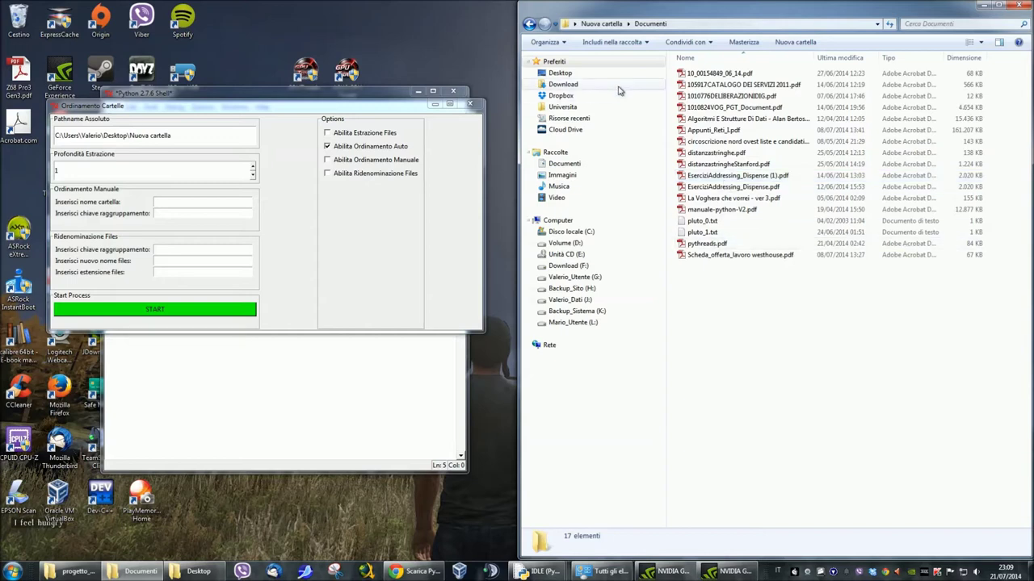
{"action": "left_click", "coordinate": [604, 25]}
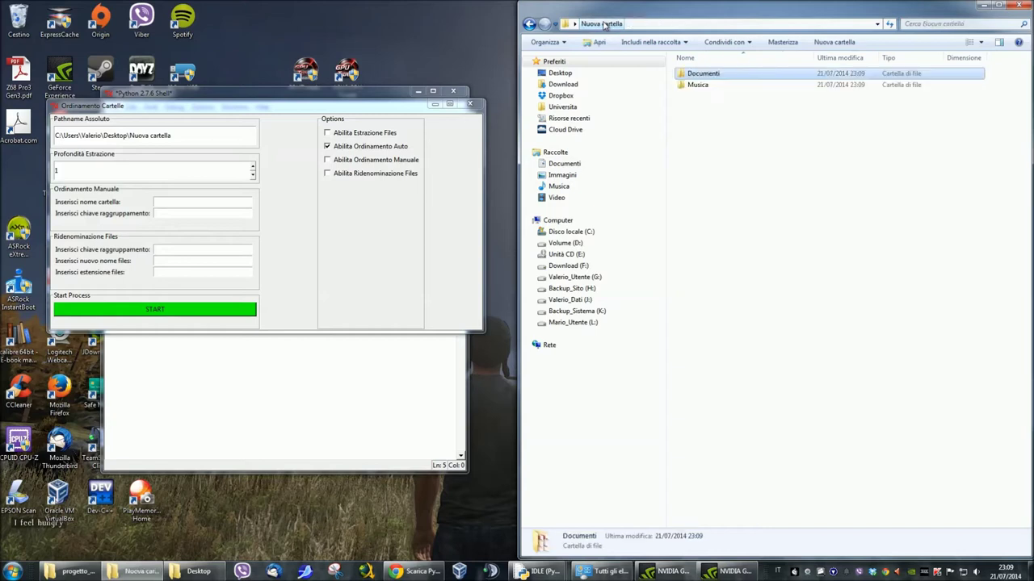
{"action": "left_click", "coordinate": [720, 137]}
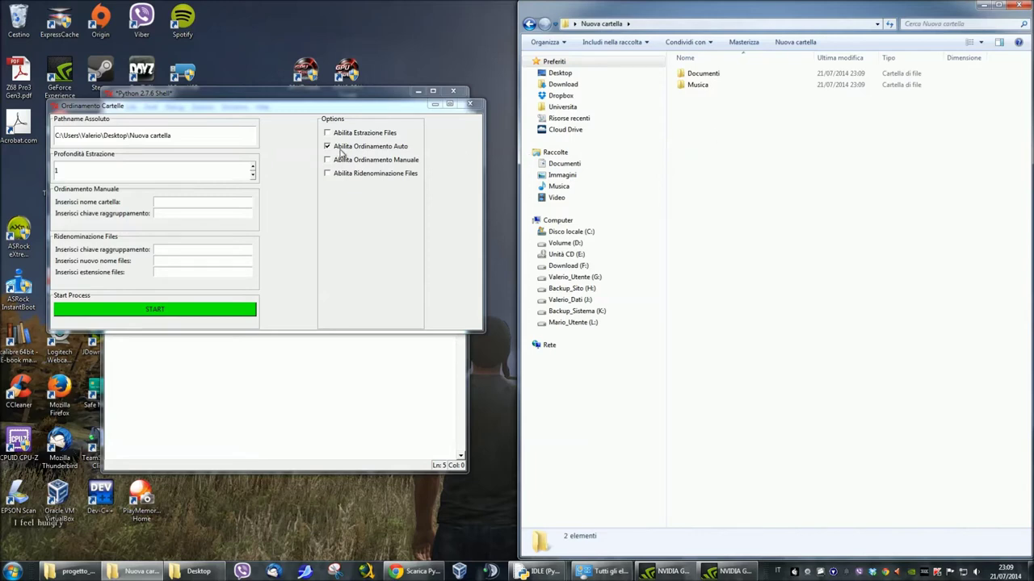
{"action": "double_click", "coordinate": [687, 75]}
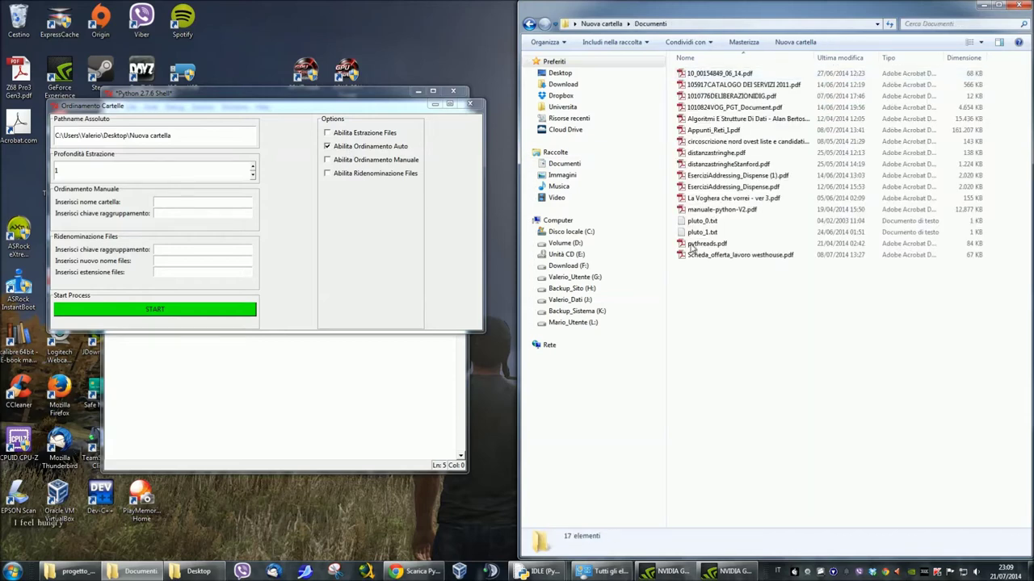
Switch from automatic to manual sorting (Ordinamento Manuale) and enter "file di testo" as the folder name
{"action": "left_click", "coordinate": [330, 151]}
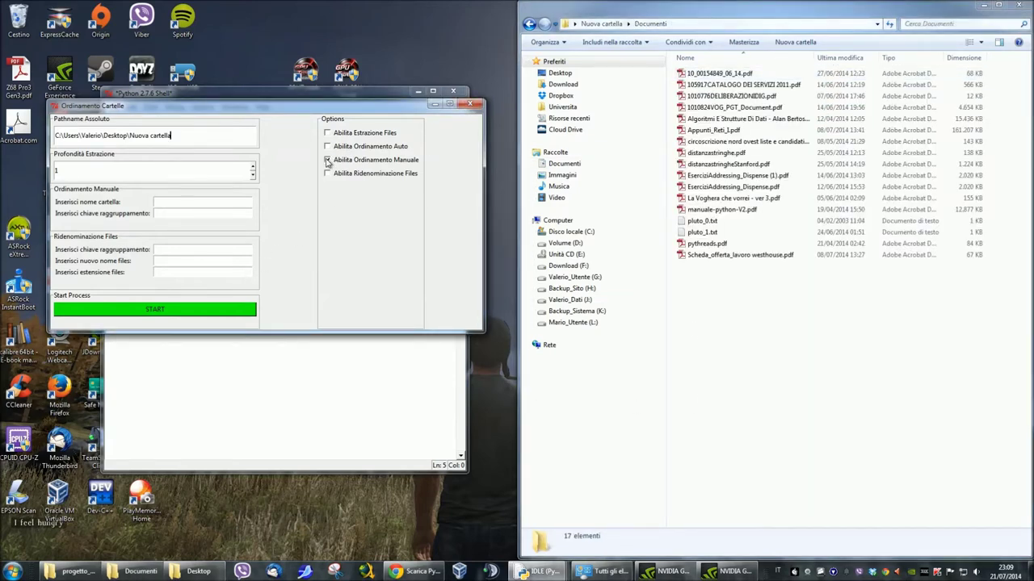
{"action": "left_click", "coordinate": [327, 161]}
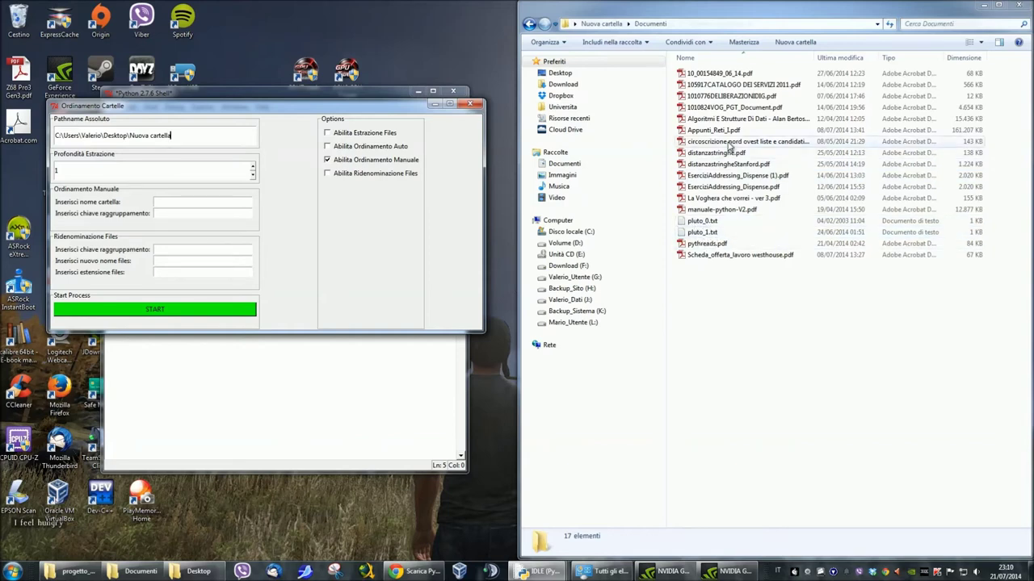
{"action": "left_click", "coordinate": [200, 205]}
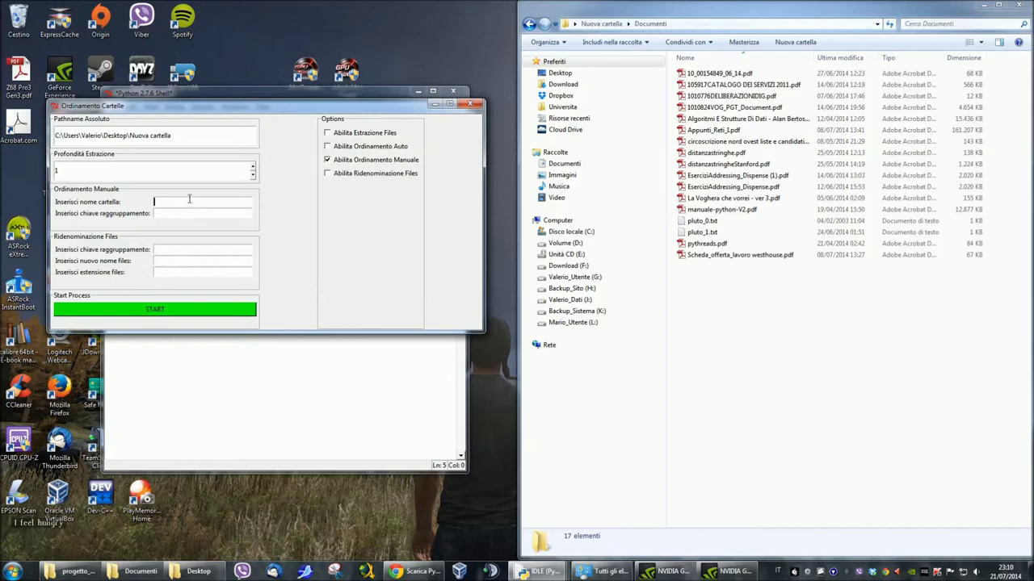
{"action": "type", "text": "file"}
{"action": "type", "text": "di testo"}
Replace the Pathname Assoluto with the full path of the Documenti folder copied from the file explorer
{"action": "left_click", "coordinate": [808, 24]}
{"action": "key", "text": "ctrl+c"}
{"action": "right_click", "coordinate": [808, 24]}
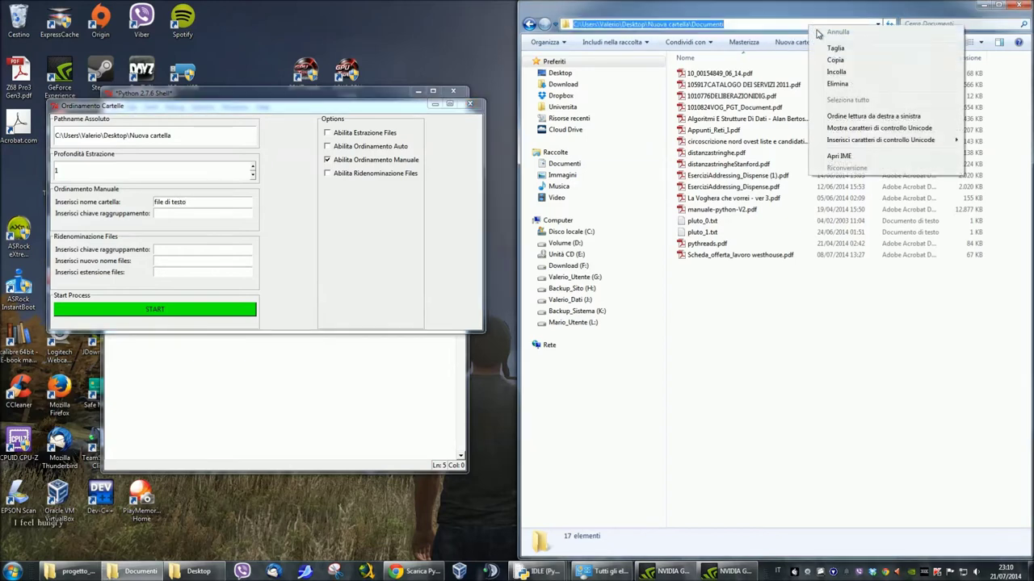
{"action": "left_click", "coordinate": [832, 58]}
{"action": "left_click", "coordinate": [197, 149]}
{"action": "triple_click", "coordinate": [199, 136]}
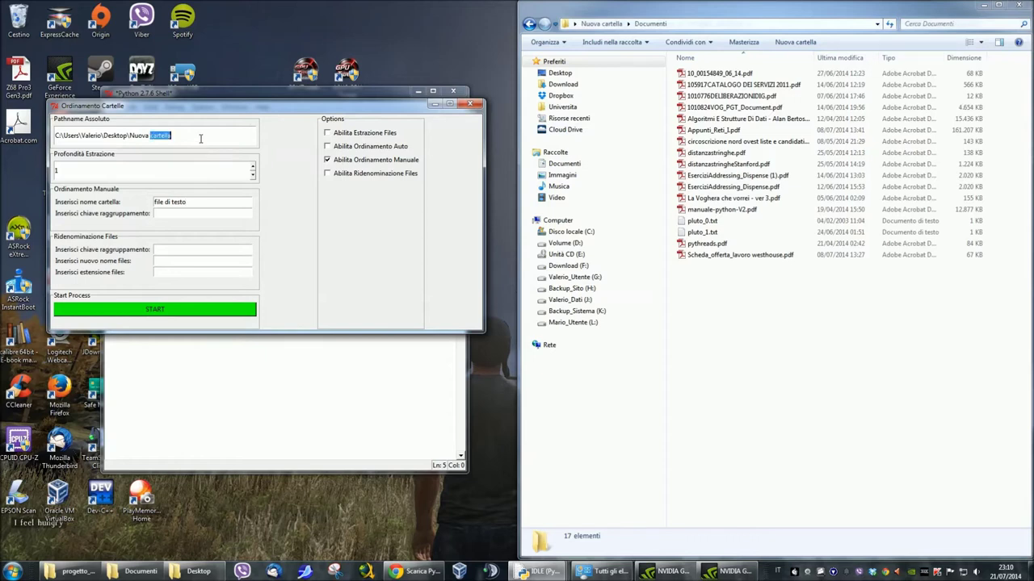
{"action": "key", "text": "ctrl+v"}
Enter "pluto" as the grouping key for manual sorting
{"action": "type", "text": "plut"}
{"action": "key", "text": "BackSpace"}
{"action": "key", "text": "BackSpace"}
{"action": "key", "text": "BackSpace"}
{"action": "key", "text": "BackSpace"}
{"action": "key", "text": "BackSpace"}
{"action": "type", "text": "pluto"}
Run the manual sort on Documenti and check the contents of its file di testo subfolder
{"action": "left_click", "coordinate": [198, 316]}
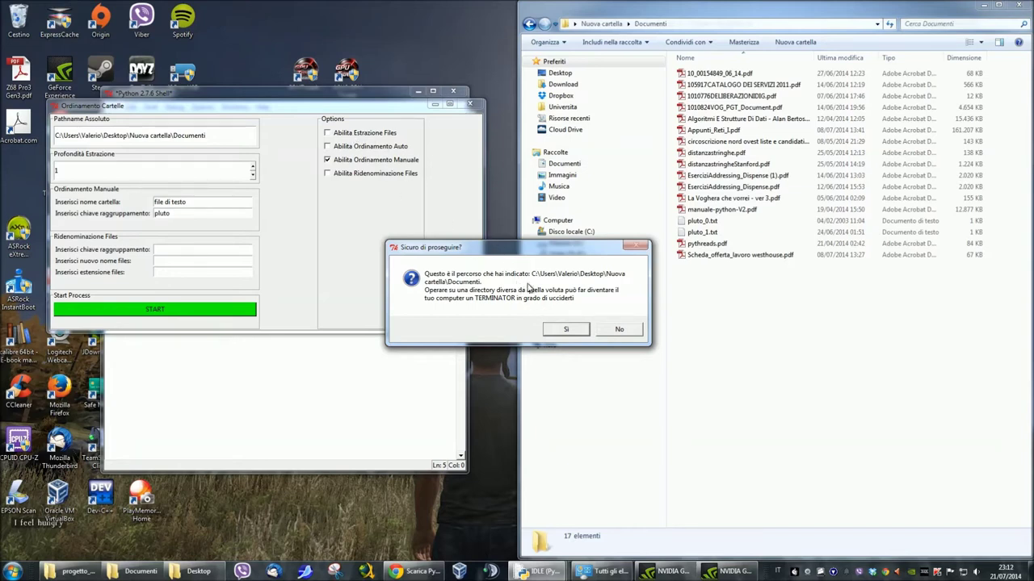
{"action": "left_click", "coordinate": [565, 332]}
{"action": "left_click", "coordinate": [559, 323]}
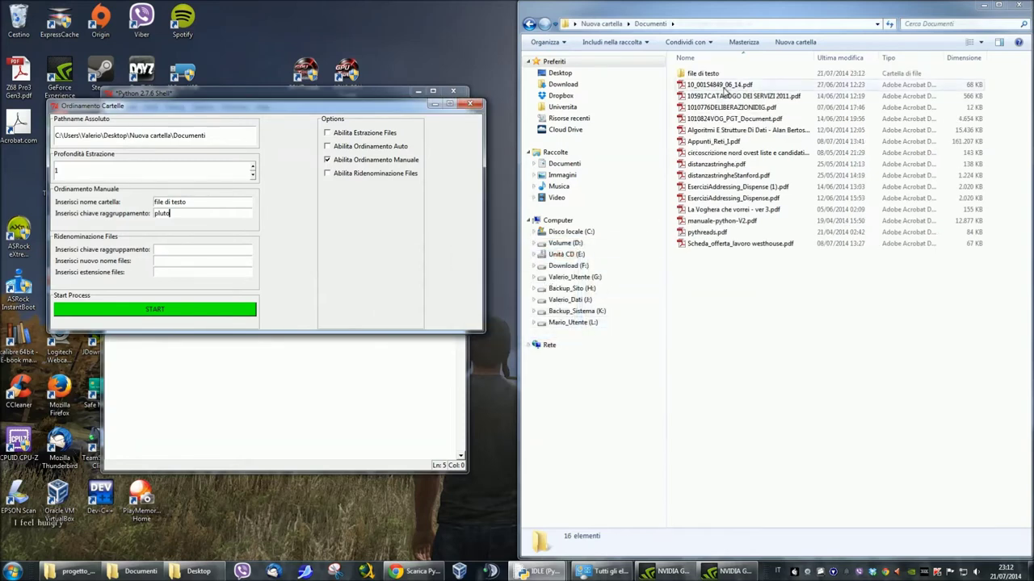
{"action": "double_click", "coordinate": [710, 73]}
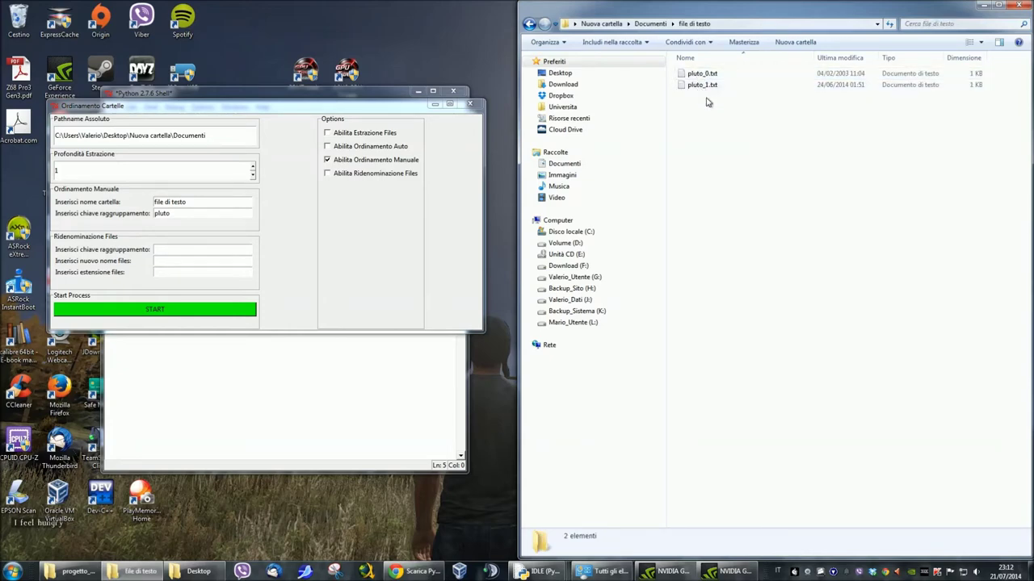
{"action": "left_click", "coordinate": [650, 23]}
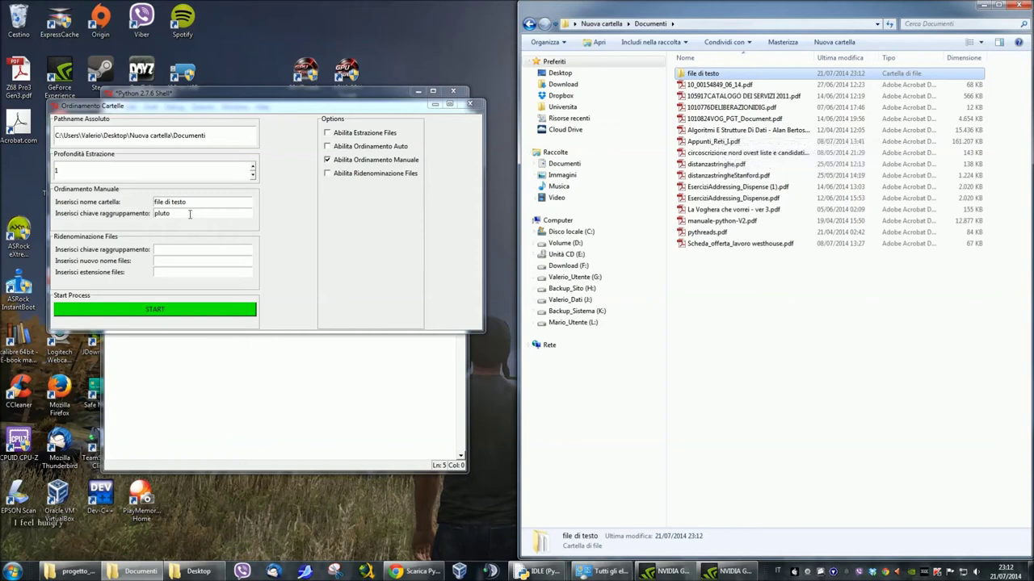
Enable Ridenominazione Files instead of manual sorting, with grouping key pluto, new file name pippo and extension txt
{"action": "left_click", "coordinate": [327, 160]}
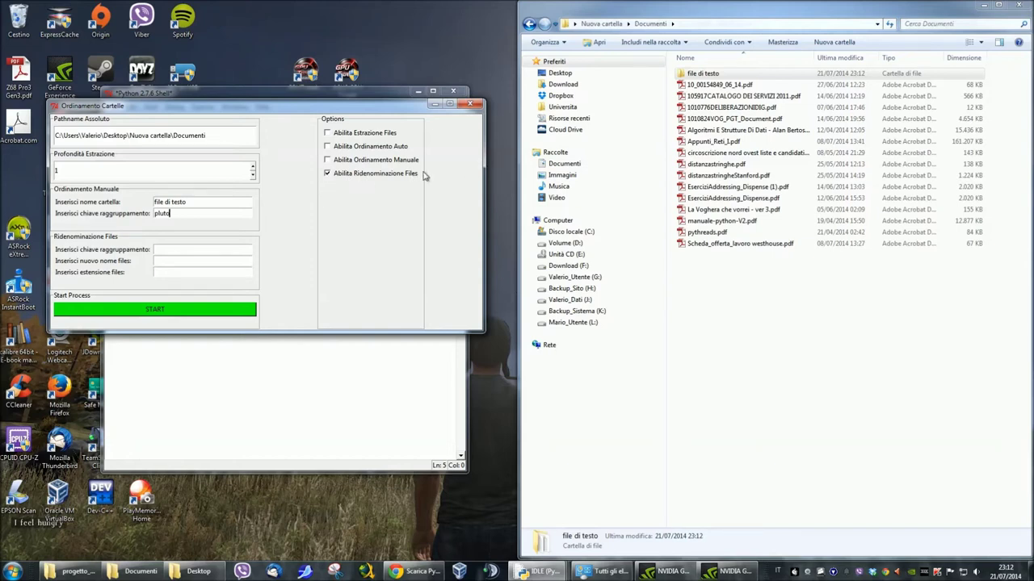
{"action": "double_click", "coordinate": [701, 74]}
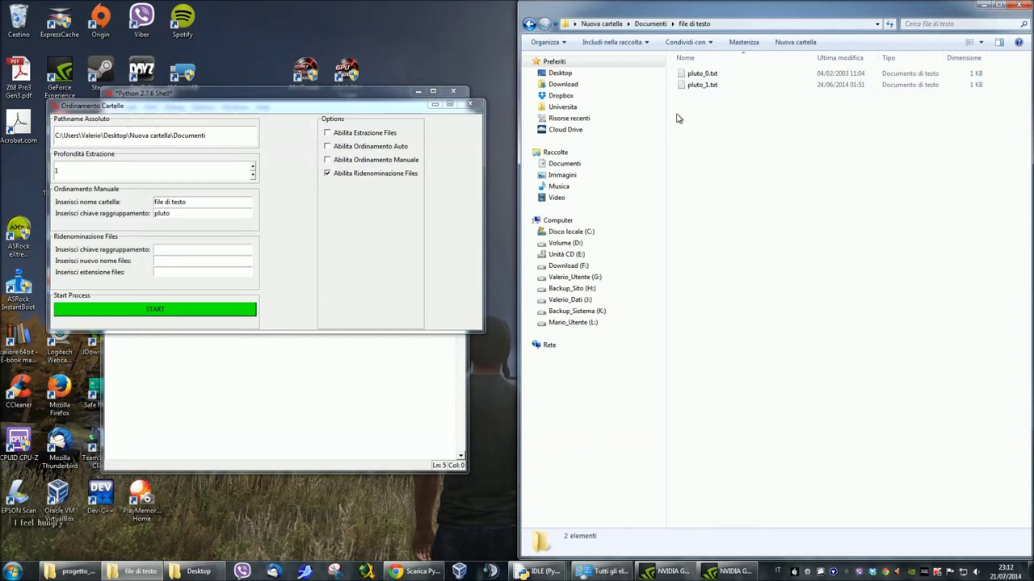
{"action": "left_click", "coordinate": [192, 247]}
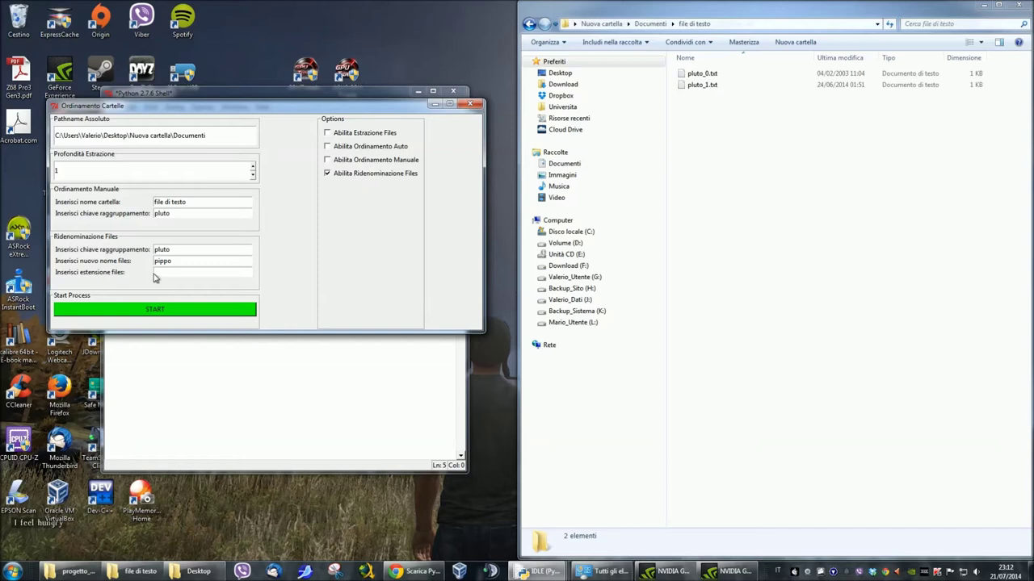
{"action": "left_click", "coordinate": [179, 272]}
Replace the Pathname Assoluto with the full path of the file di testo folder copied from the file explorer
{"action": "left_click", "coordinate": [746, 23]}
{"action": "key", "text": "ctrl+c"}
{"action": "right_click", "coordinate": [747, 24]}
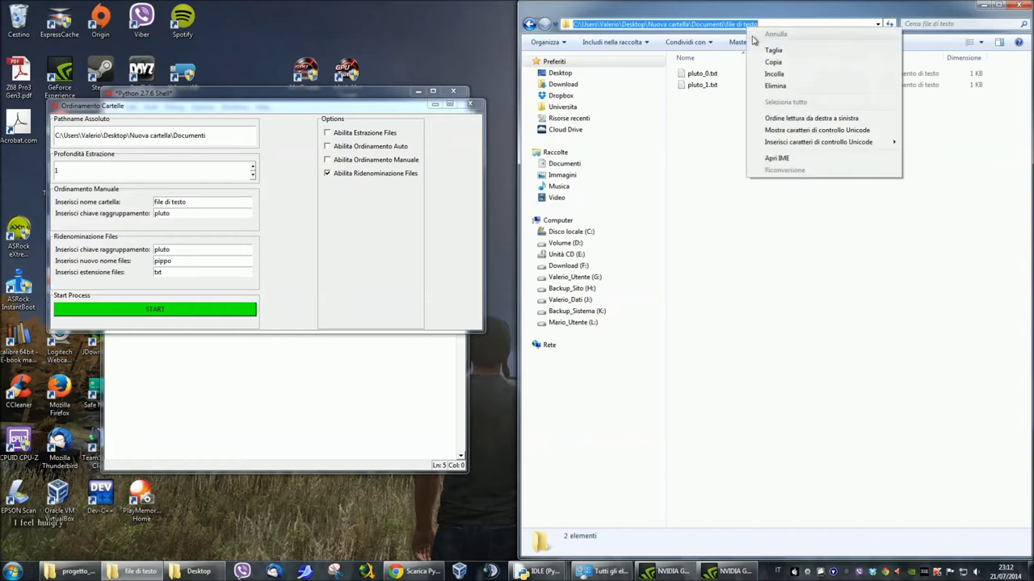
{"action": "left_click", "coordinate": [795, 63]}
{"action": "triple_click", "coordinate": [225, 135]}
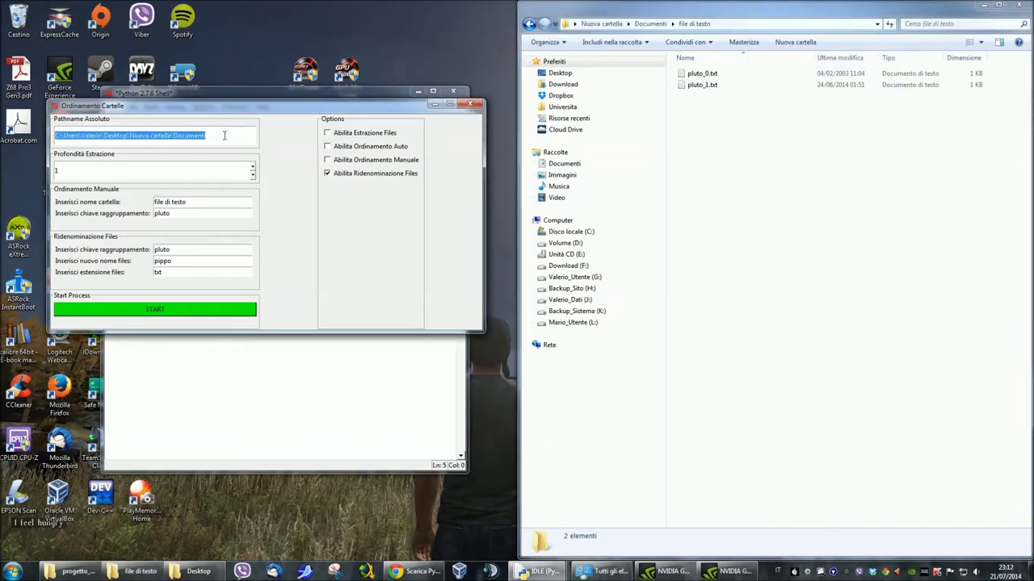
{"action": "key", "text": "ctrl+v"}
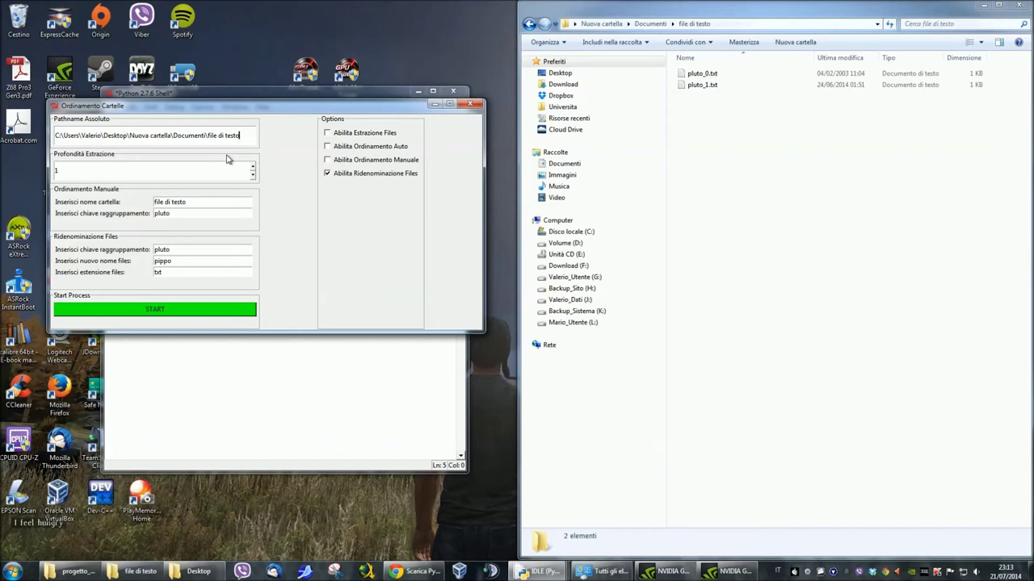
Run the renaming on the file di testo folder and confirm it through to completion
{"action": "left_click", "coordinate": [199, 318]}
{"action": "left_click", "coordinate": [563, 330]}
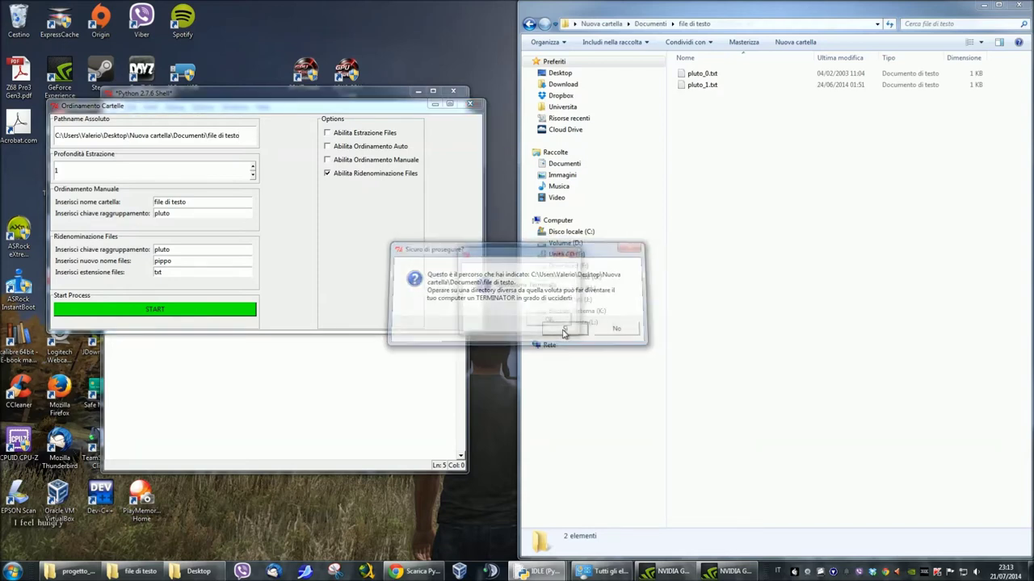
{"action": "left_click", "coordinate": [550, 321]}
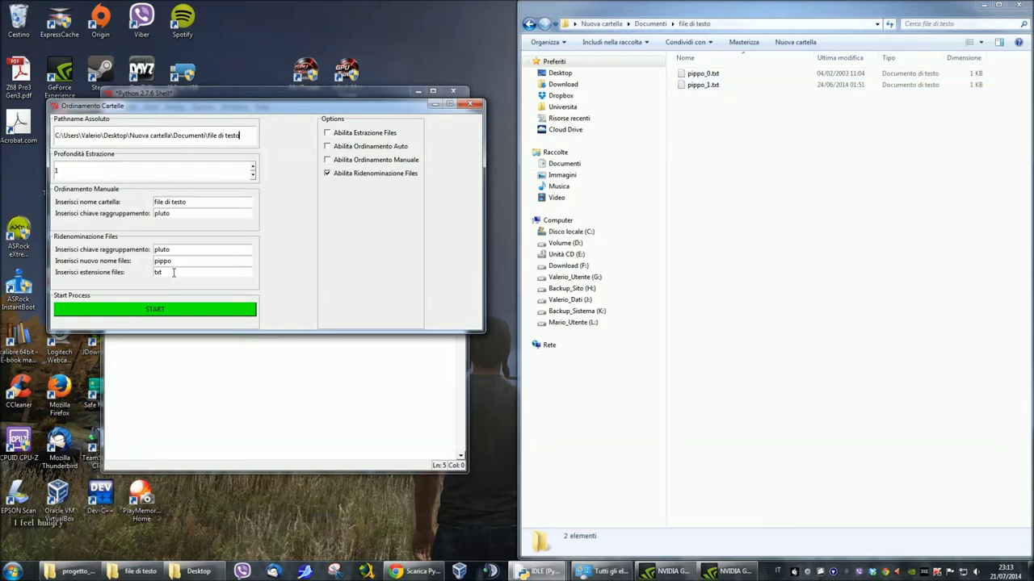
Set the renaming grouping key to pippo and the file extension to .jpeg, and run the renaming
{"action": "left_click_drag", "start_coordinate": [176, 271], "coordinate": [138, 278]}
{"action": "left_click_drag", "start_coordinate": [182, 249], "coordinate": [143, 253]}
{"action": "key", "text": "BackSpace"}
{"action": "double_click", "coordinate": [169, 272]}
{"action": "left_click", "coordinate": [179, 314]}
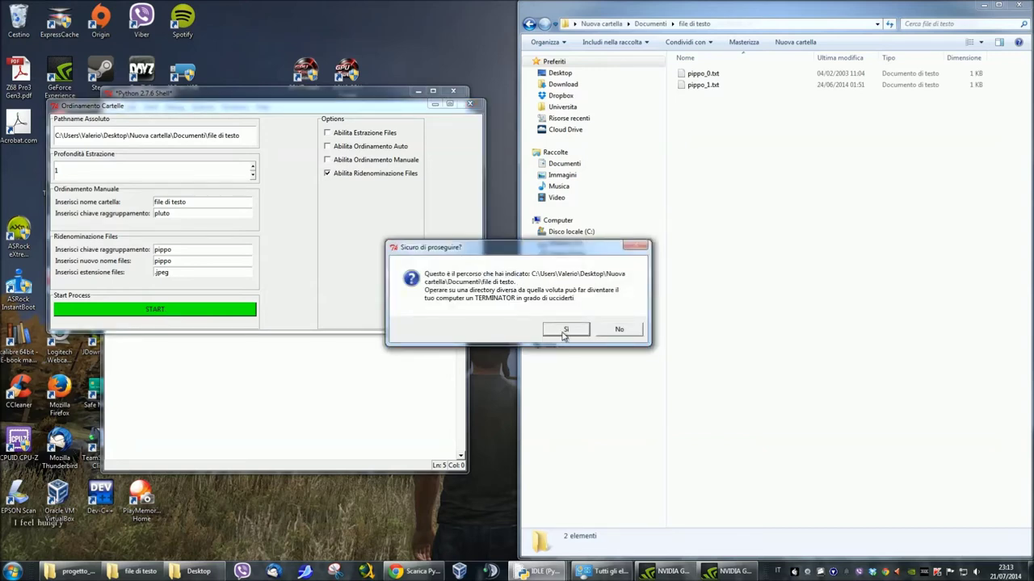
{"action": "left_click", "coordinate": [619, 330]}
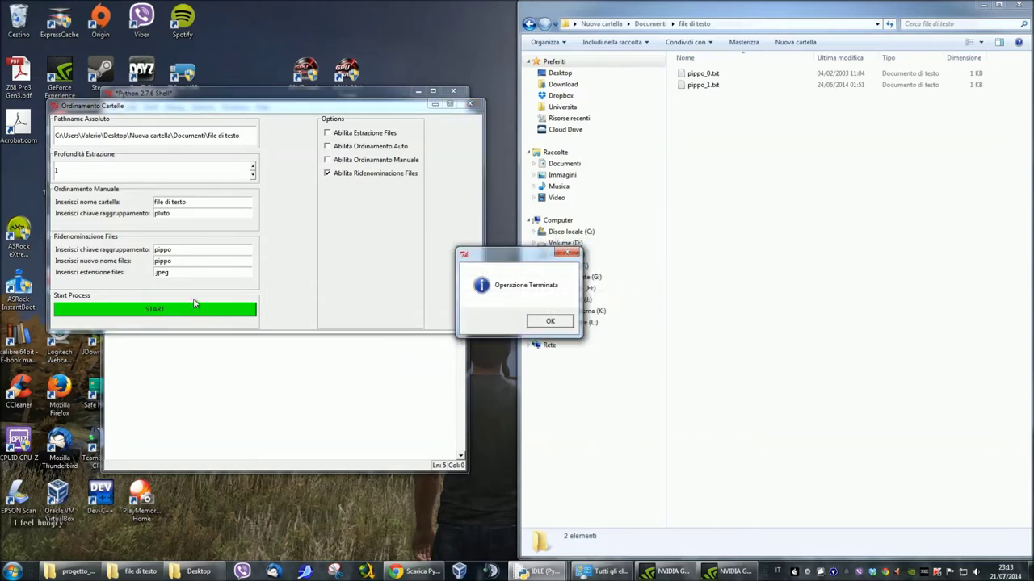
{"action": "left_click", "coordinate": [557, 326]}
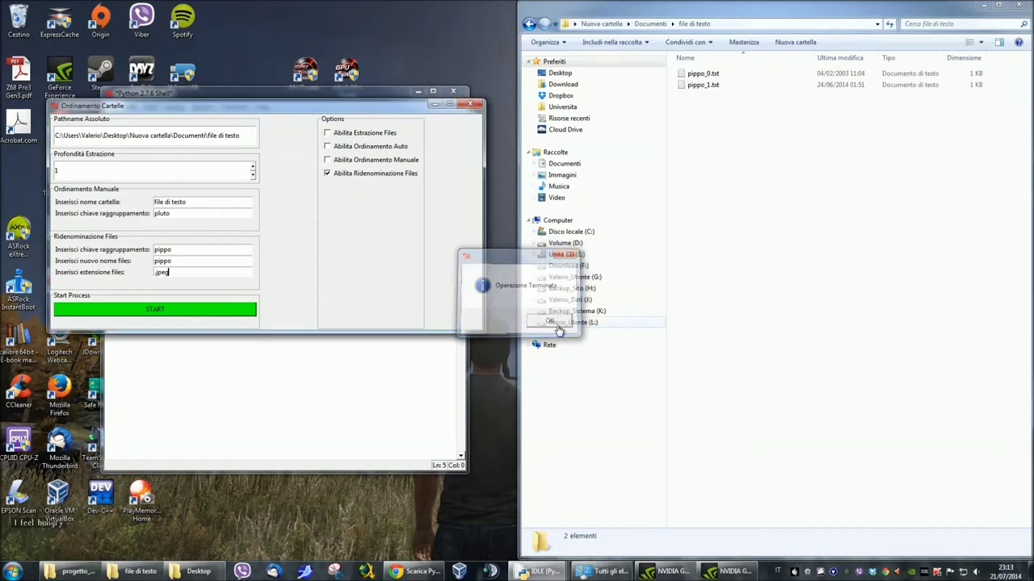
Correct the file extension to jpeg without the leading dot and run the renaming again
{"action": "left_click", "coordinate": [155, 272]}
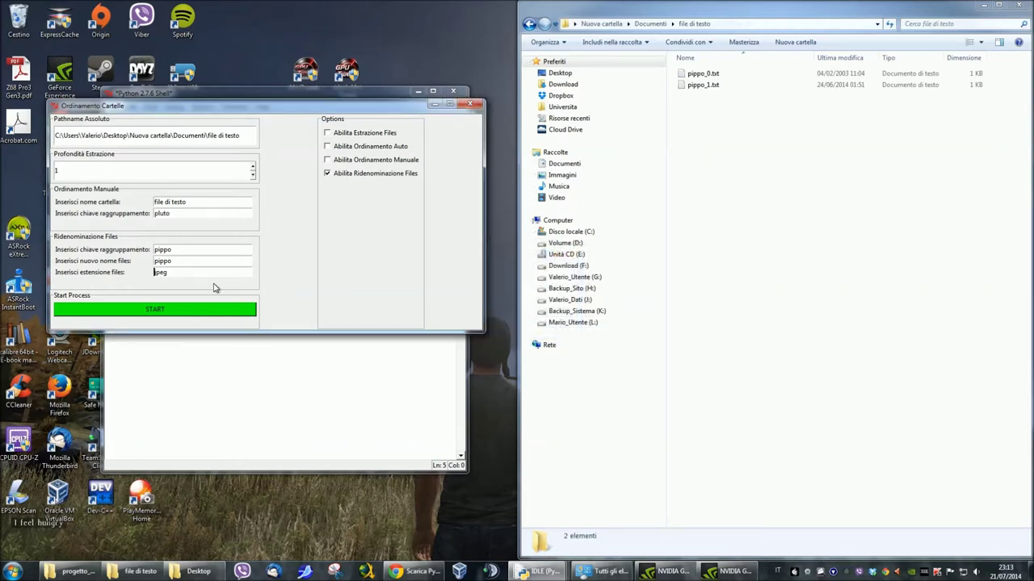
{"action": "left_click", "coordinate": [212, 308]}
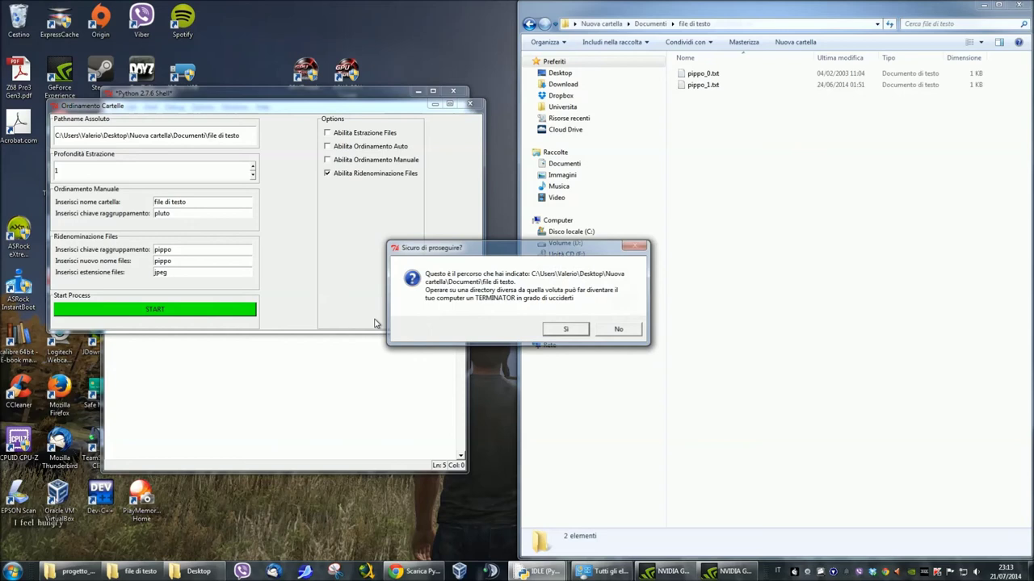
{"action": "left_click", "coordinate": [564, 332]}
{"action": "left_click", "coordinate": [565, 329]}
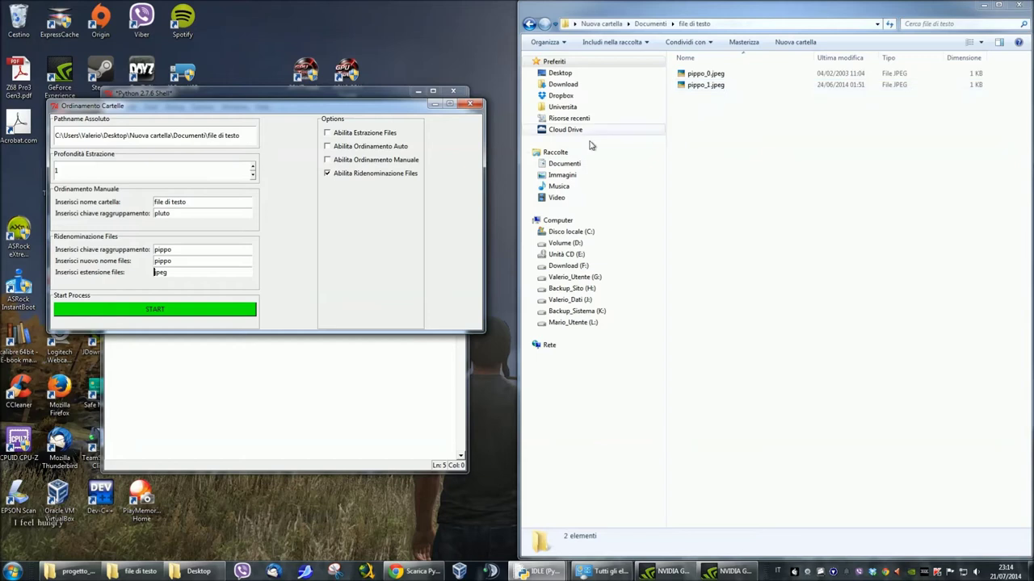
Reload the file di testo folder, disable Abilita Ridenominazione Files and enable Abilita Estrazione Files
{"action": "left_click", "coordinate": [715, 240]}
{"action": "key", "text": "alt+Left"}
{"action": "key", "text": "alt+Right"}
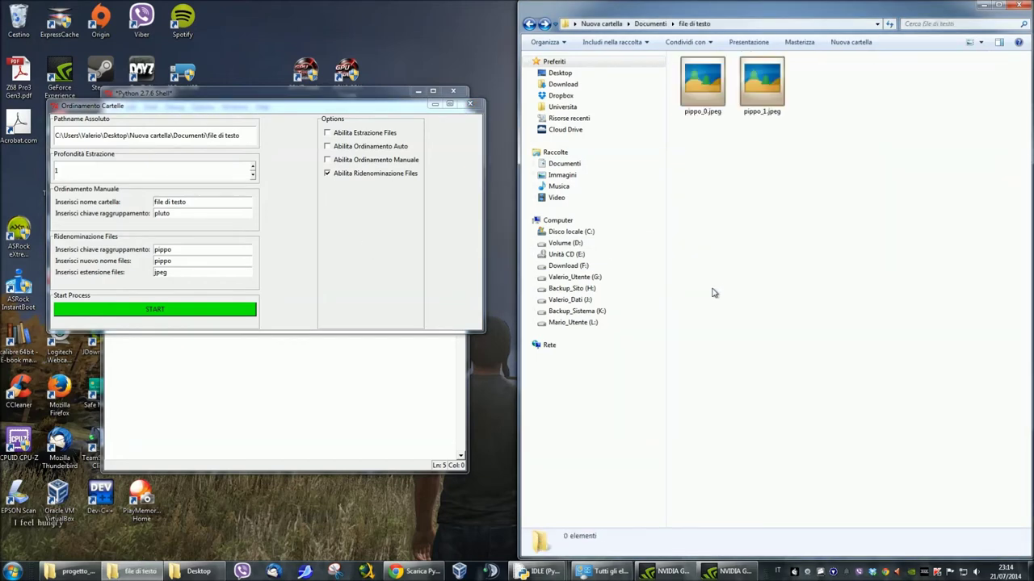
{"action": "left_click", "coordinate": [326, 174]}
{"action": "left_click", "coordinate": [327, 132]}
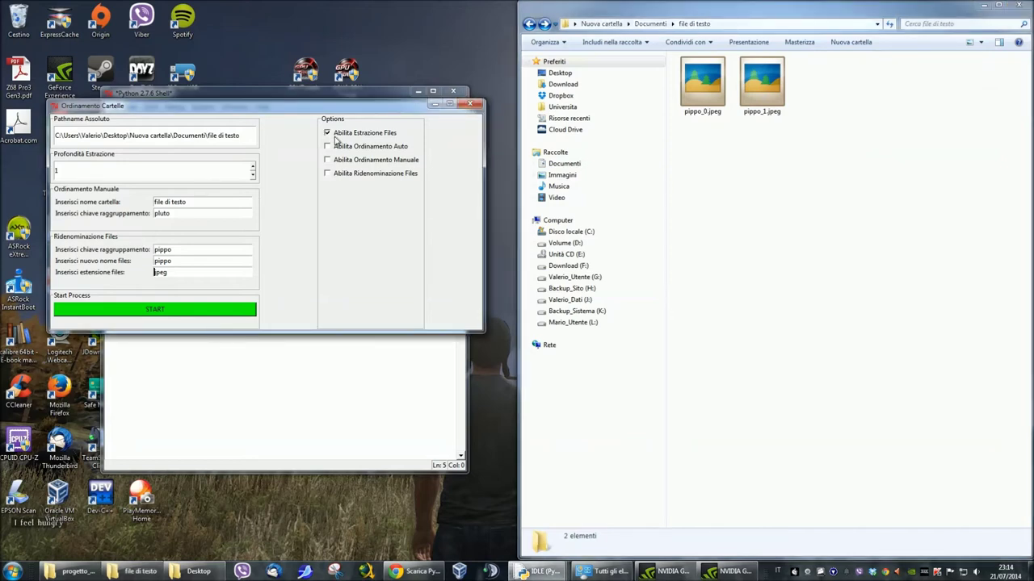
Create three new folders with default names inside the Documenti folder
{"action": "left_click", "coordinate": [892, 229]}
{"action": "key", "text": "alt+Left"}
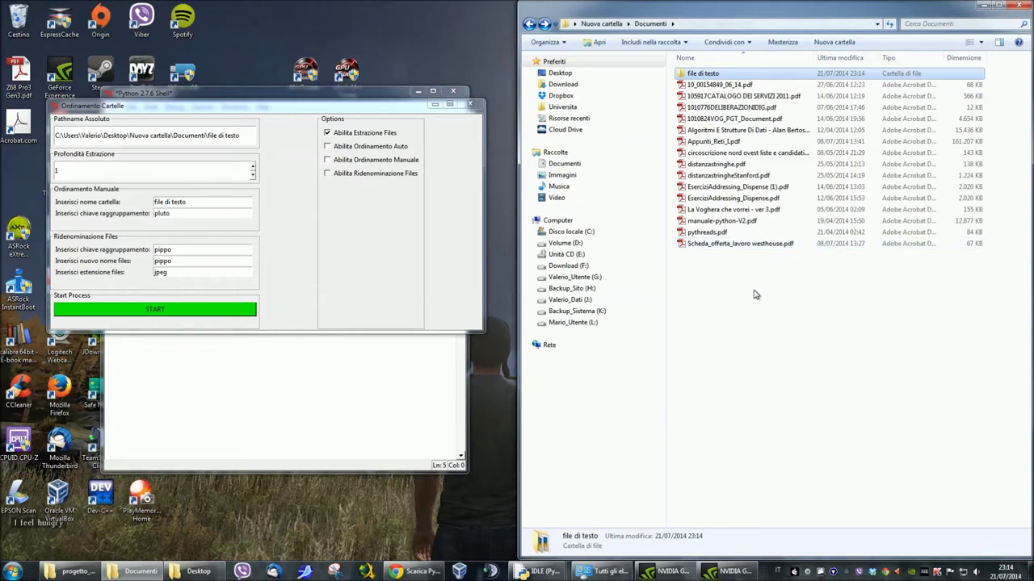
{"action": "left_click_drag", "start_coordinate": [726, 282], "coordinate": [712, 178]}
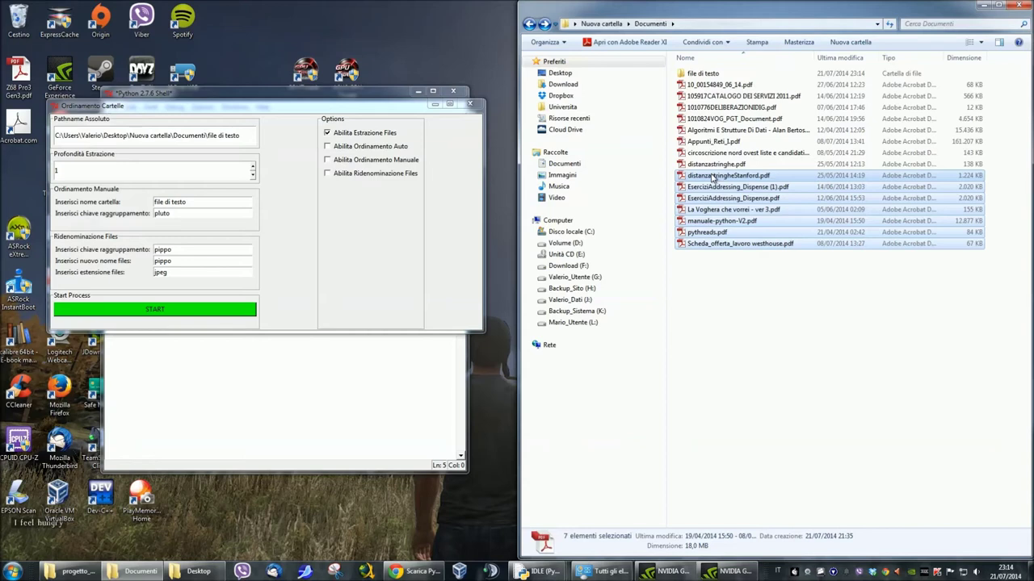
{"action": "left_click", "coordinate": [859, 48]}
{"action": "left_click", "coordinate": [858, 49]}
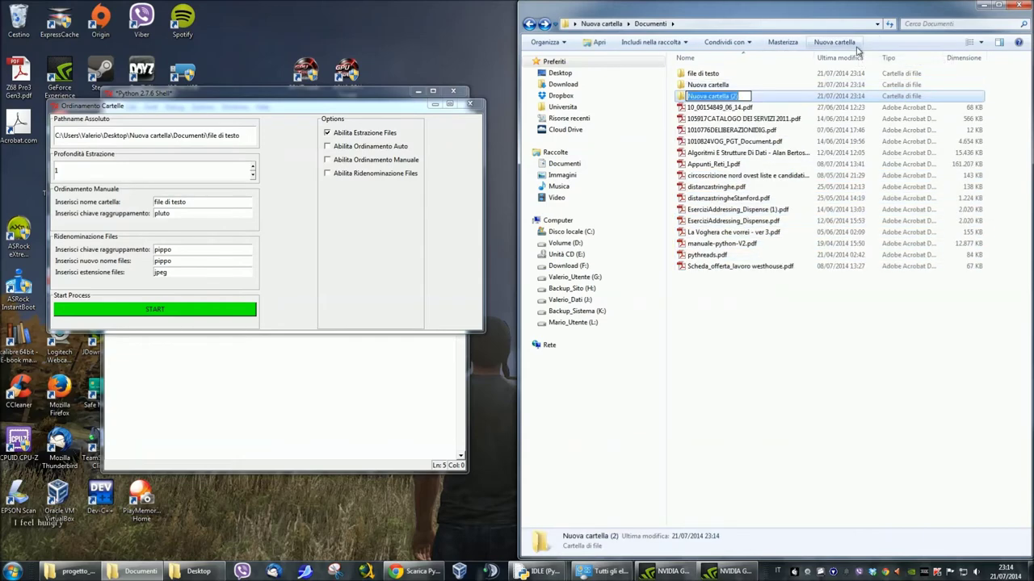
{"action": "left_click", "coordinate": [855, 48]}
Distribute the Documenti PDFs among Nuova cartella (3), Nuova cartella (2) and file di testo, nesting the new folders inside file di testo
{"action": "left_click_drag", "start_coordinate": [744, 310], "coordinate": [713, 107]}
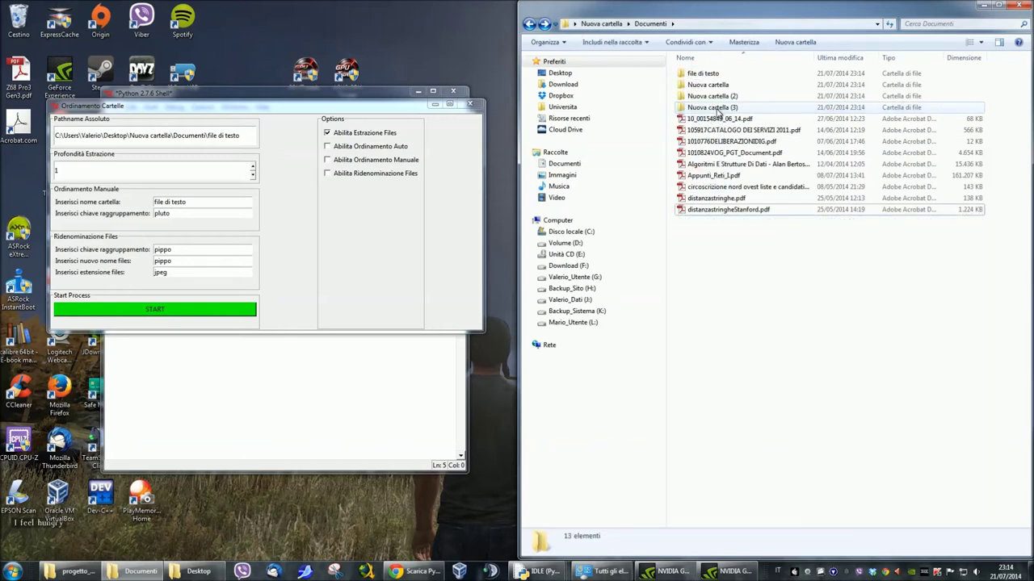
{"action": "left_click_drag", "start_coordinate": [718, 226], "coordinate": [709, 150]}
{"action": "left_click_drag", "start_coordinate": [713, 175], "coordinate": [696, 81]}
Browse from the top-level Nuova cartella through Documenti and file di testo to examine the contents of the nested folders
{"action": "left_click", "coordinate": [601, 24]}
{"action": "left_click_drag", "start_coordinate": [696, 87], "coordinate": [697, 89]}
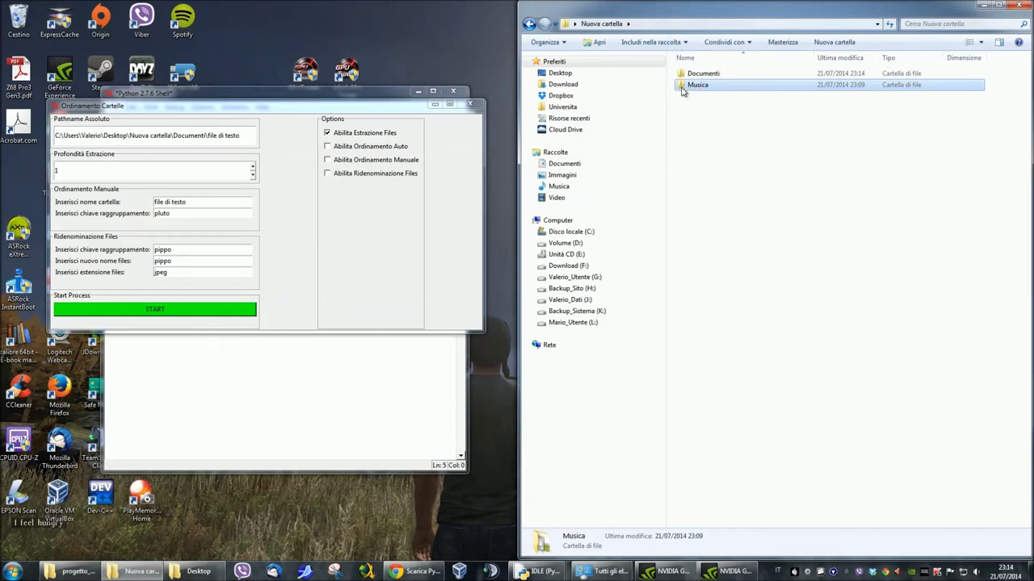
{"action": "double_click", "coordinate": [688, 74]}
{"action": "key", "text": "BackSpace"}
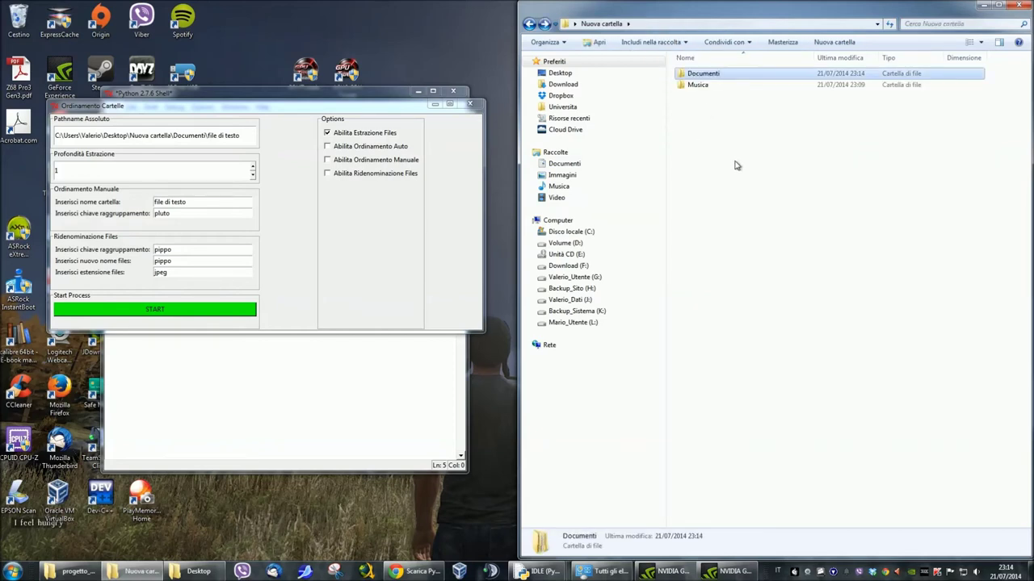
{"action": "key", "text": "Return"}
{"action": "double_click", "coordinate": [695, 79]}
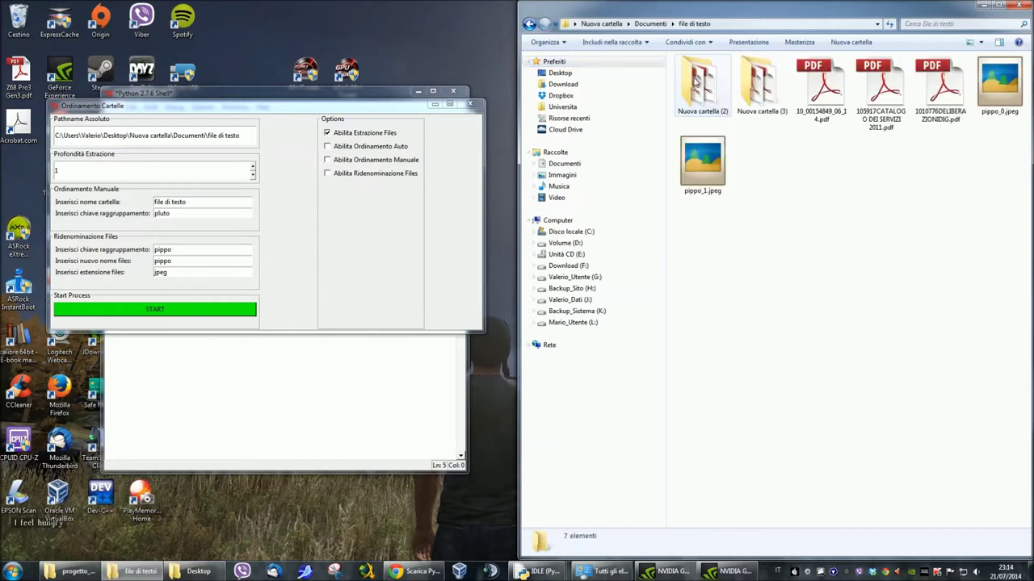
{"action": "double_click", "coordinate": [708, 103]}
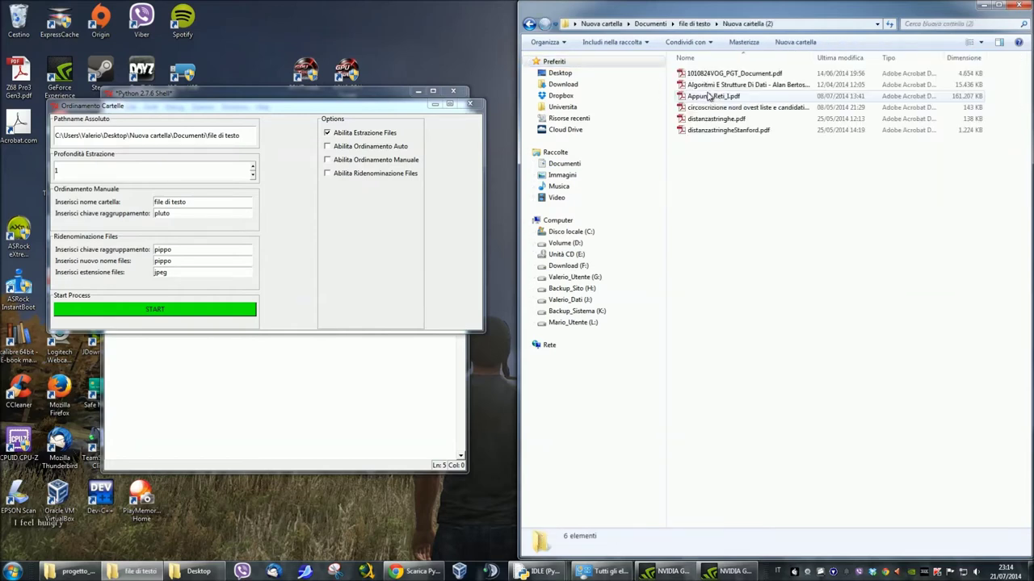
{"action": "key", "text": "BackSpace"}
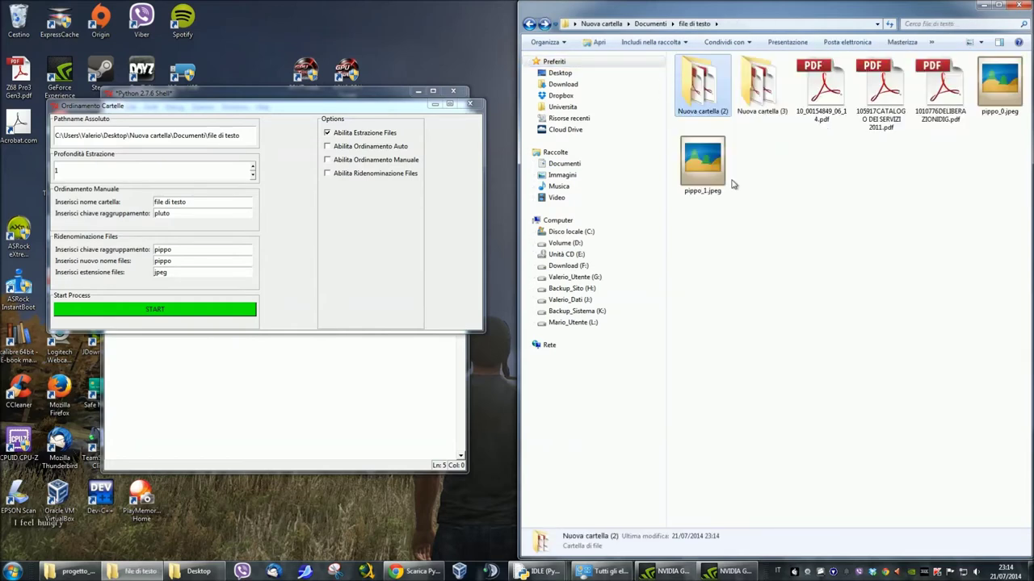
{"action": "double_click", "coordinate": [760, 97]}
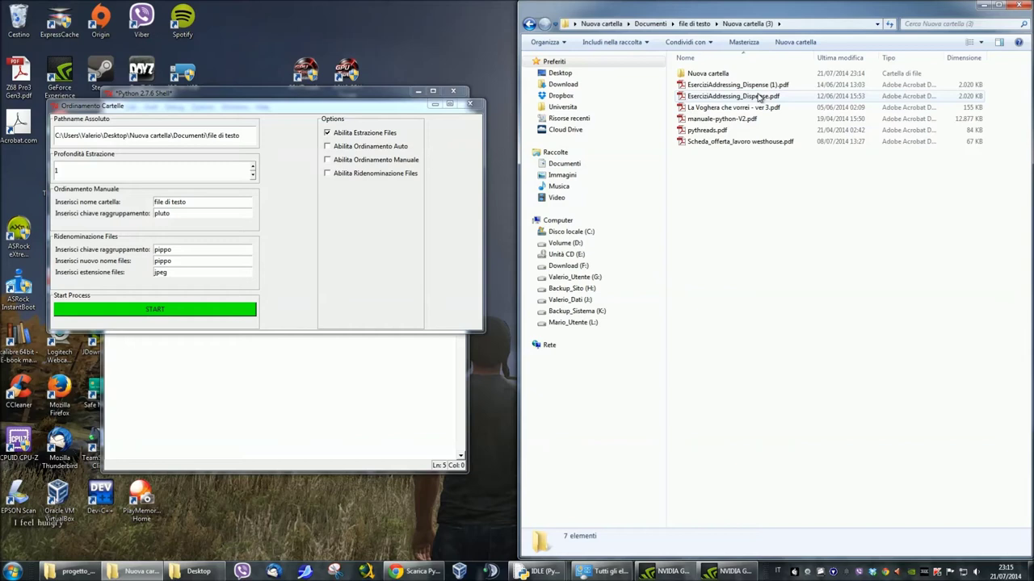
Shorten the Pathname Assoluto so that it points to the top-level Nuova cartella folder on the Desktop
{"action": "left_click", "coordinate": [603, 24]}
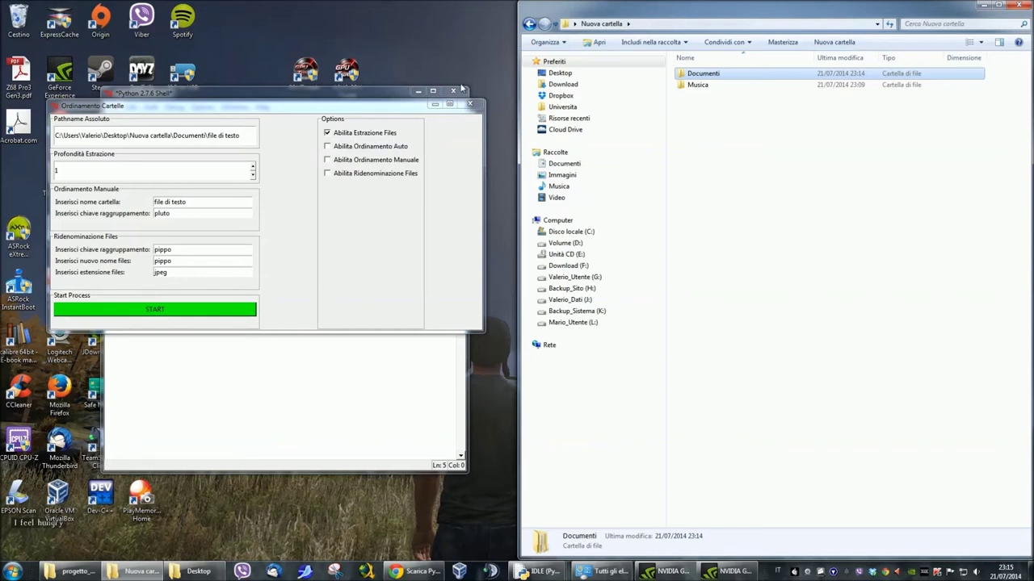
{"action": "left_click", "coordinate": [684, 26]}
{"action": "right_click", "coordinate": [677, 26]}
{"action": "left_click", "coordinate": [699, 57]}
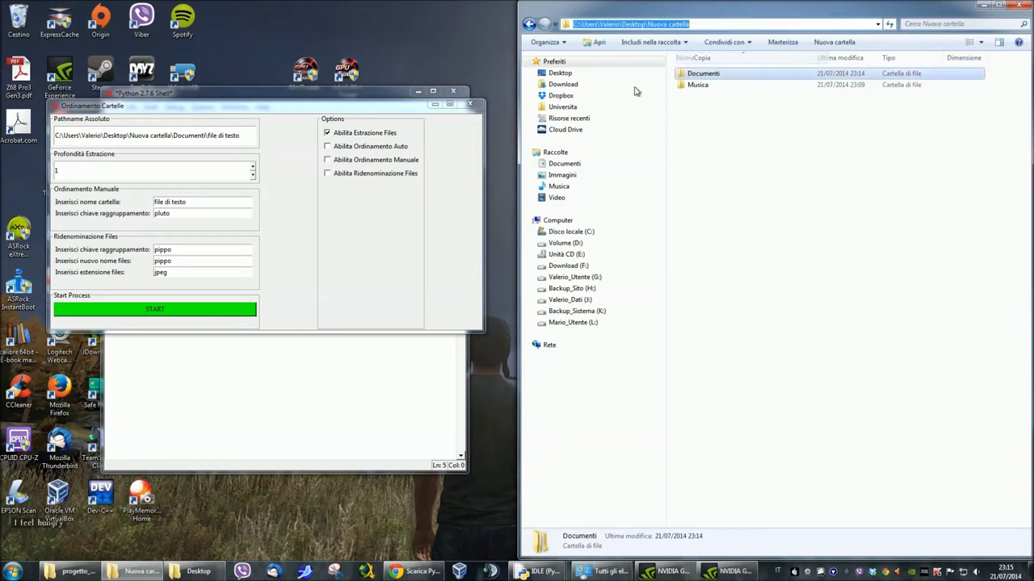
{"action": "left_click", "coordinate": [235, 136]}
{"action": "left_click_drag", "start_coordinate": [236, 136], "coordinate": [175, 135]}
{"action": "key", "text": "BackSpace"}
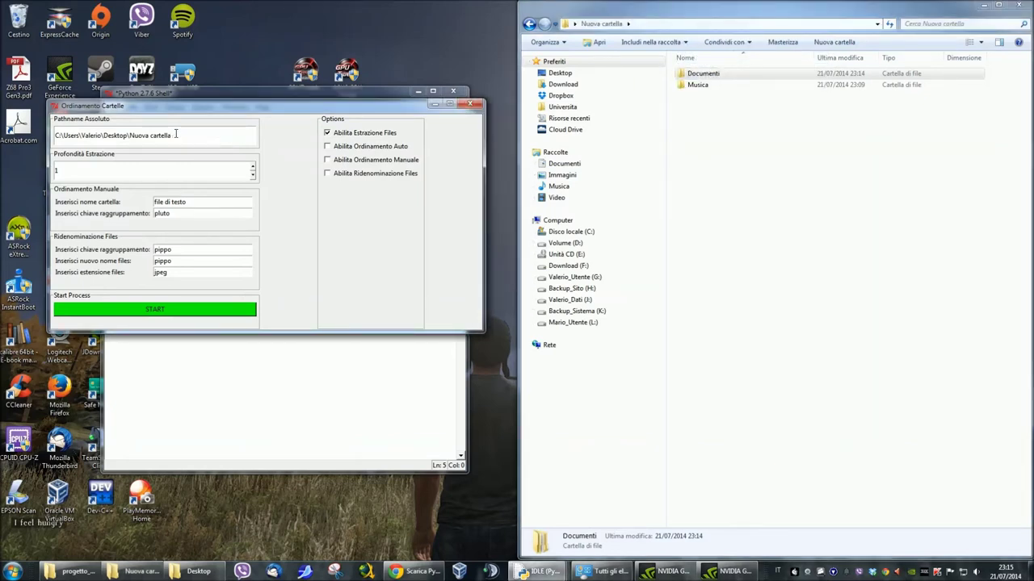
Set the Profondità Estrazione to 20 and run the file extraction on Nuova cartella, confirming it through to completion
{"action": "left_click", "coordinate": [253, 174]}
{"action": "left_click", "coordinate": [253, 168]}
{"action": "left_click", "coordinate": [253, 172]}
{"action": "left_click", "coordinate": [254, 168]}
{"action": "left_click", "coordinate": [255, 169]}
{"action": "left_click", "coordinate": [169, 311]}
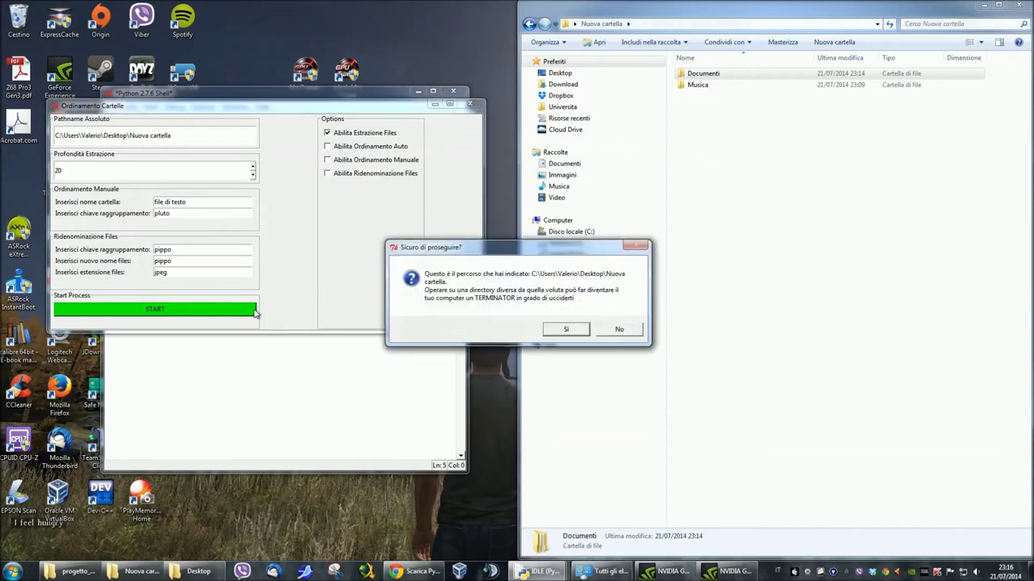
{"action": "left_click", "coordinate": [586, 332]}
{"action": "left_click", "coordinate": [551, 323]}
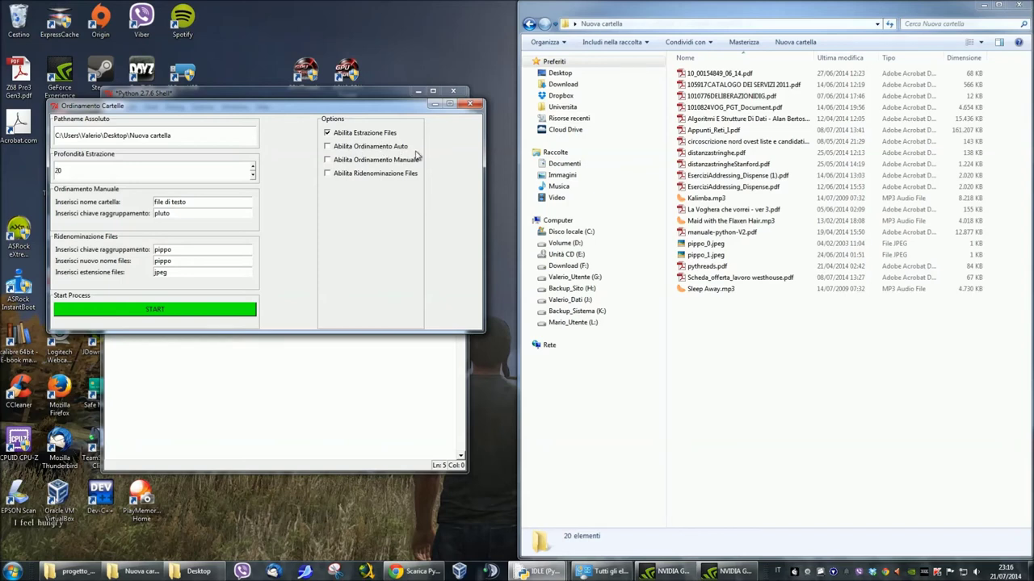
Disable Abilita Estrazione Files and leave Abilita Ordinamento Auto as the only enabled option
{"action": "left_click", "coordinate": [328, 147]}
{"action": "left_click", "coordinate": [327, 146]}
{"action": "left_click", "coordinate": [327, 132]}
{"action": "left_click", "coordinate": [327, 161]}
{"action": "left_click", "coordinate": [327, 160]}
{"action": "left_click", "coordinate": [328, 177]}
{"action": "left_click", "coordinate": [327, 174]}
{"action": "left_click", "coordinate": [327, 146]}
Run the automatic sorting on Nuova cartella through to completion and check the contents of the Immagini folder
{"action": "left_click", "coordinate": [214, 314]}
{"action": "left_click", "coordinate": [570, 330]}
{"action": "left_click", "coordinate": [550, 323]}
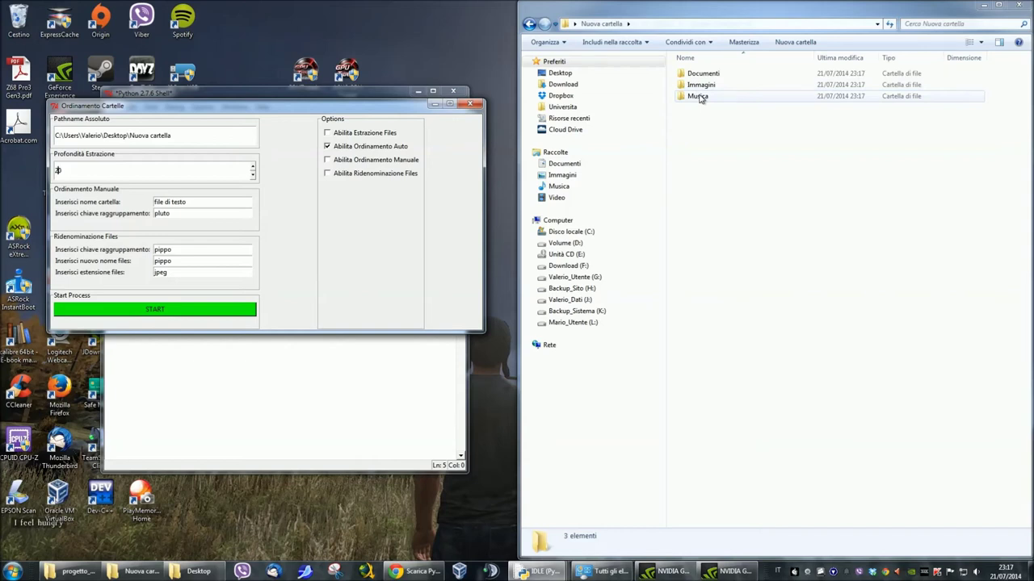
{"action": "double_click", "coordinate": [709, 86]}
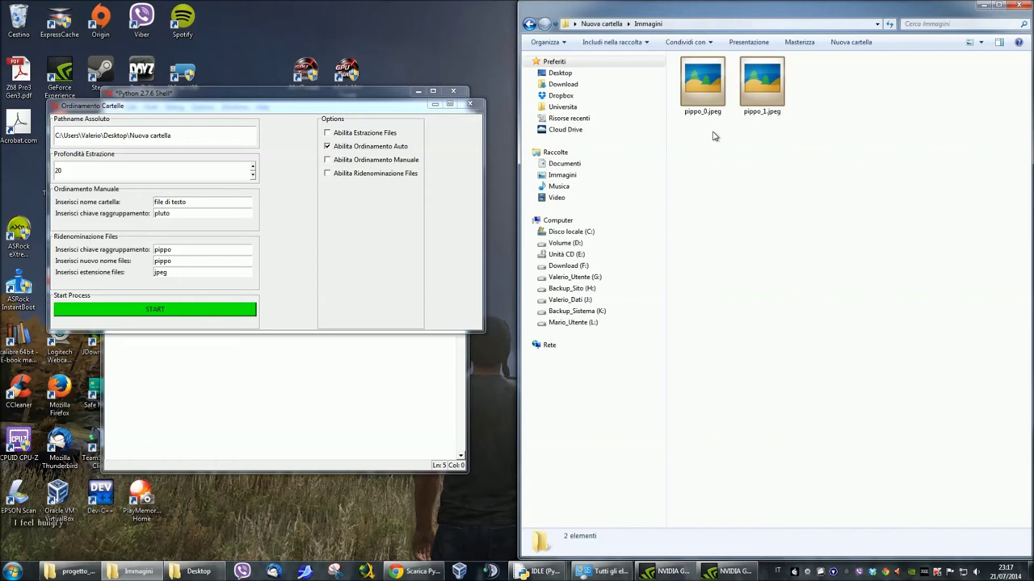
{"action": "left_click", "coordinate": [601, 23]}
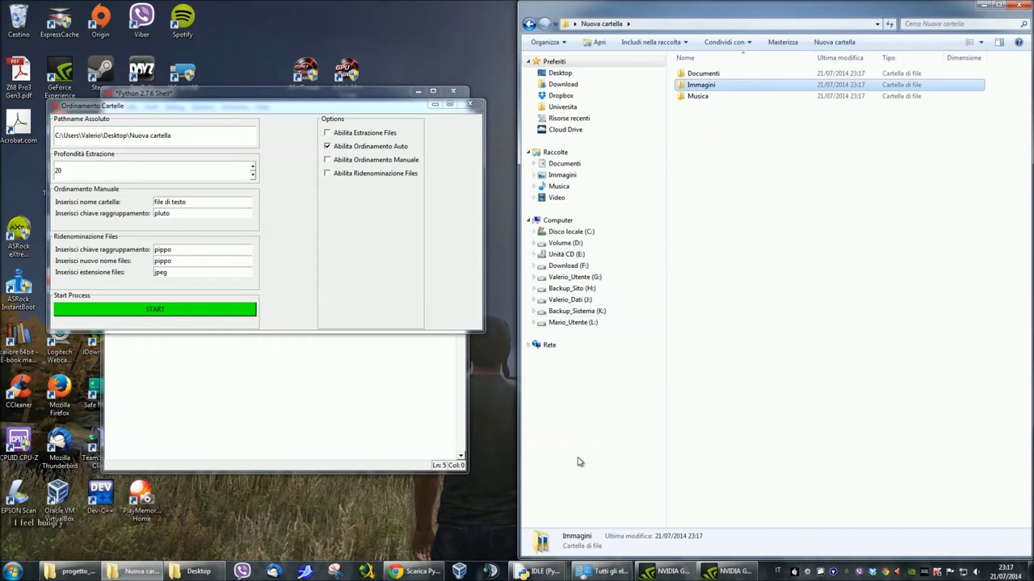
Bring up the interfaccia.py and estrazione.py source windows and arrange them side by side, with estrazione.py first
{"action": "left_click", "coordinate": [543, 571]}
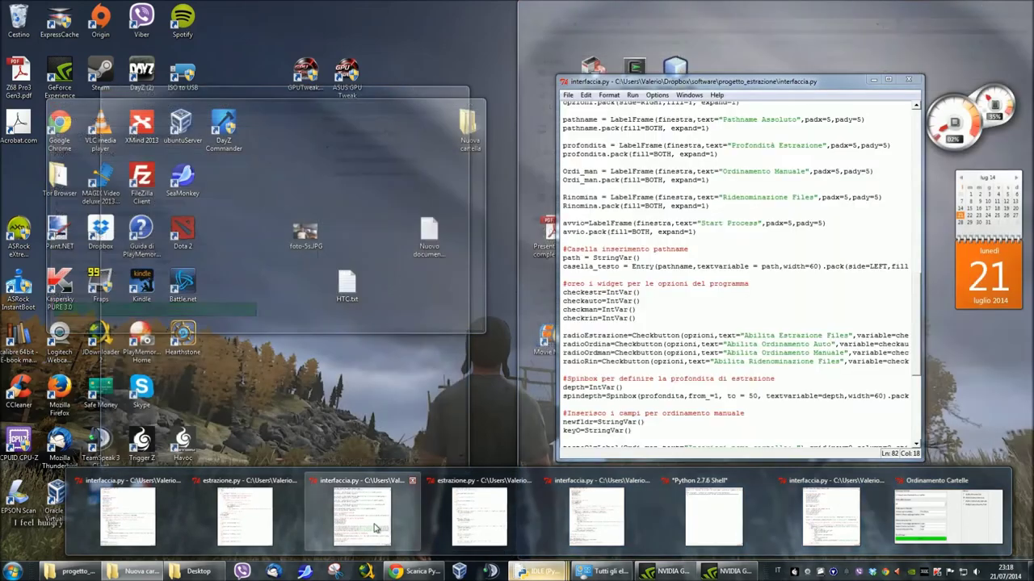
{"action": "left_click", "coordinate": [383, 531]}
{"action": "mouse_move", "coordinate": [554, 575]}
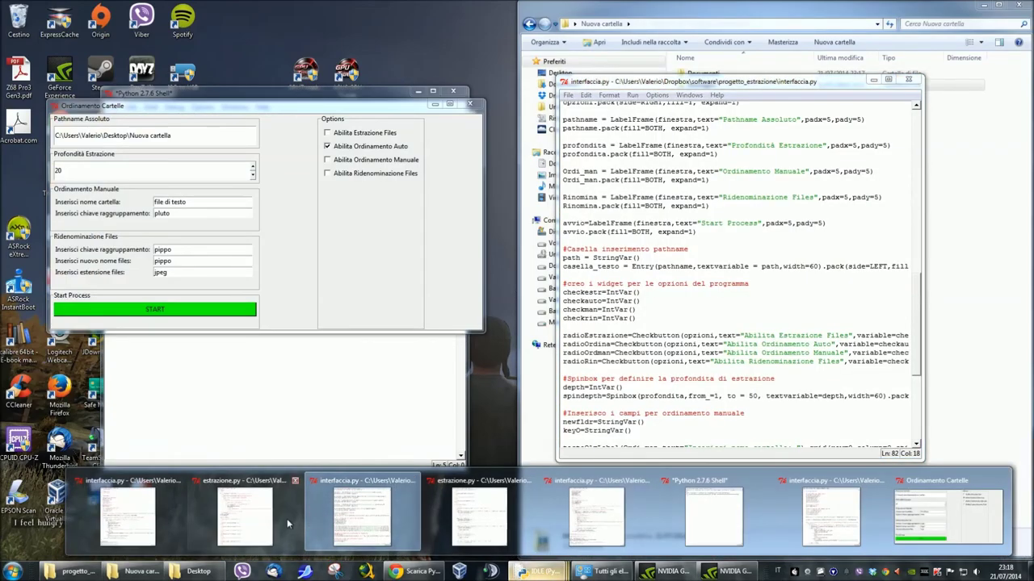
{"action": "left_click", "coordinate": [272, 521]}
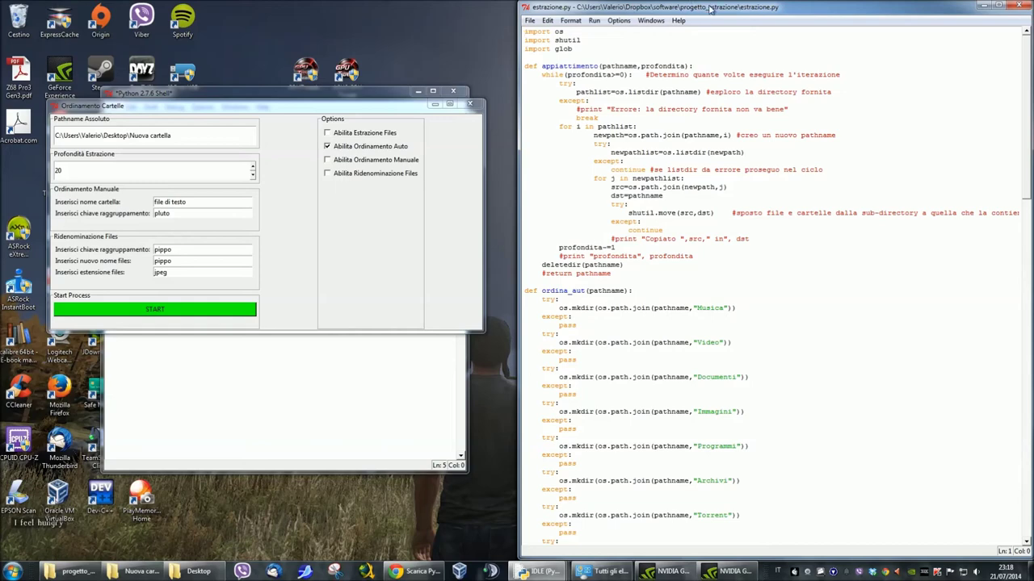
{"action": "left_click_drag", "start_coordinate": [709, 13], "coordinate": [598, 24]}
{"action": "double_click", "coordinate": [733, 7]}
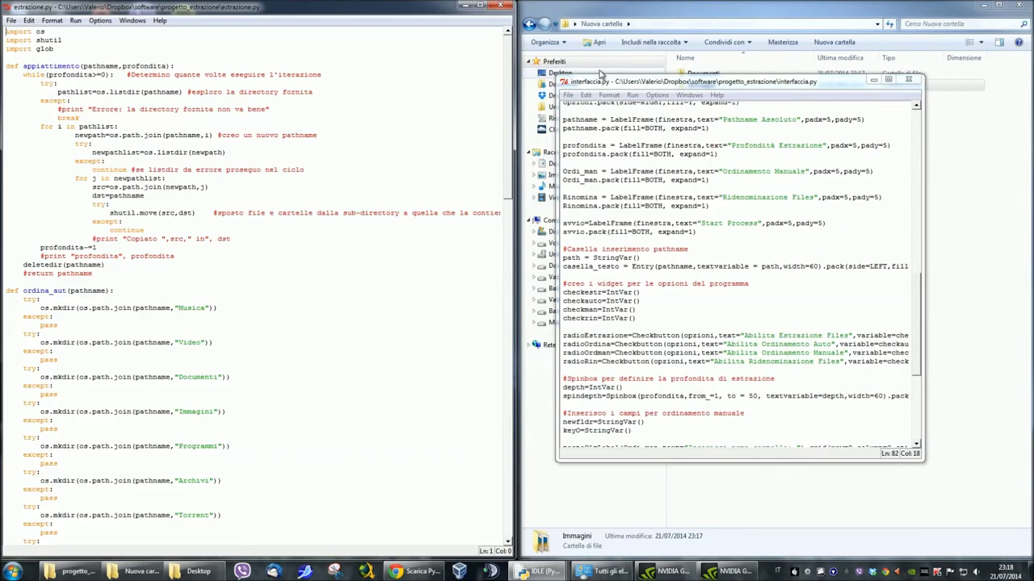
{"action": "left_click_drag", "start_coordinate": [602, 82], "coordinate": [1032, 242]}
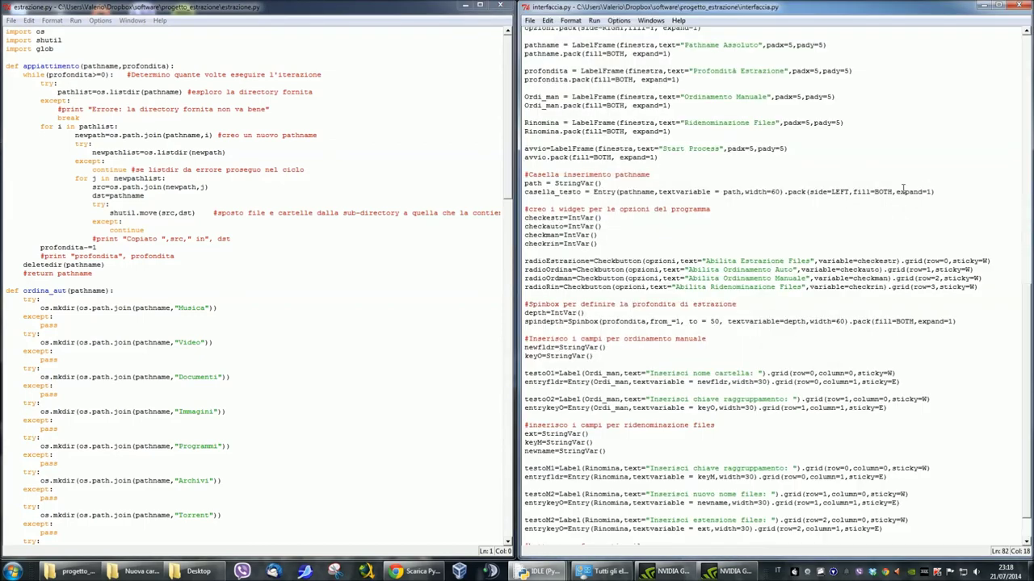
Read through the interfaccia.py code, from the imports and start_process function to the widget definitions and main loop
{"action": "scroll", "coordinate": [672, 276], "scroll_direction": "up", "scroll_amount": 10}
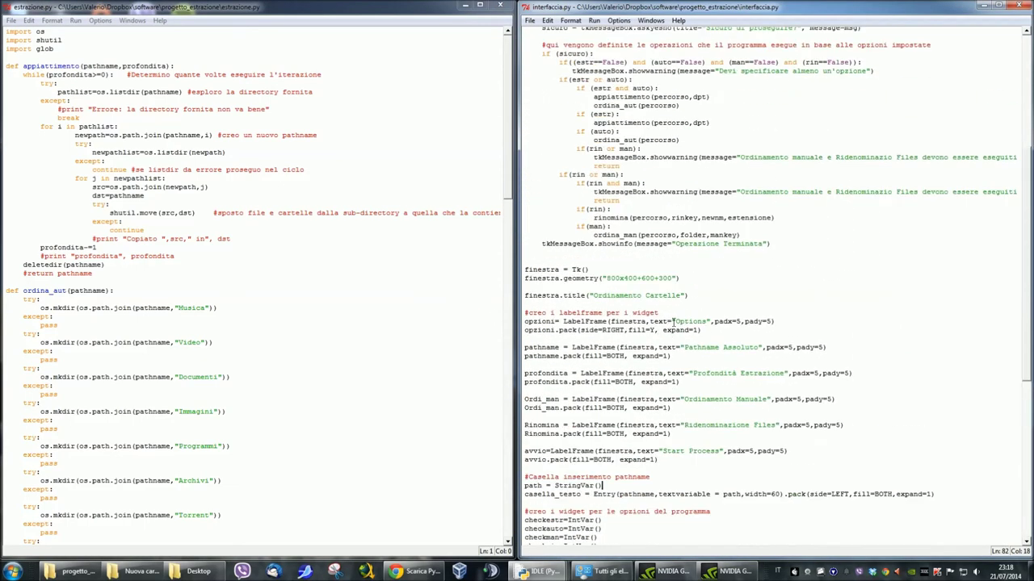
{"action": "scroll", "coordinate": [710, 362], "scroll_direction": "up", "scroll_amount": 10}
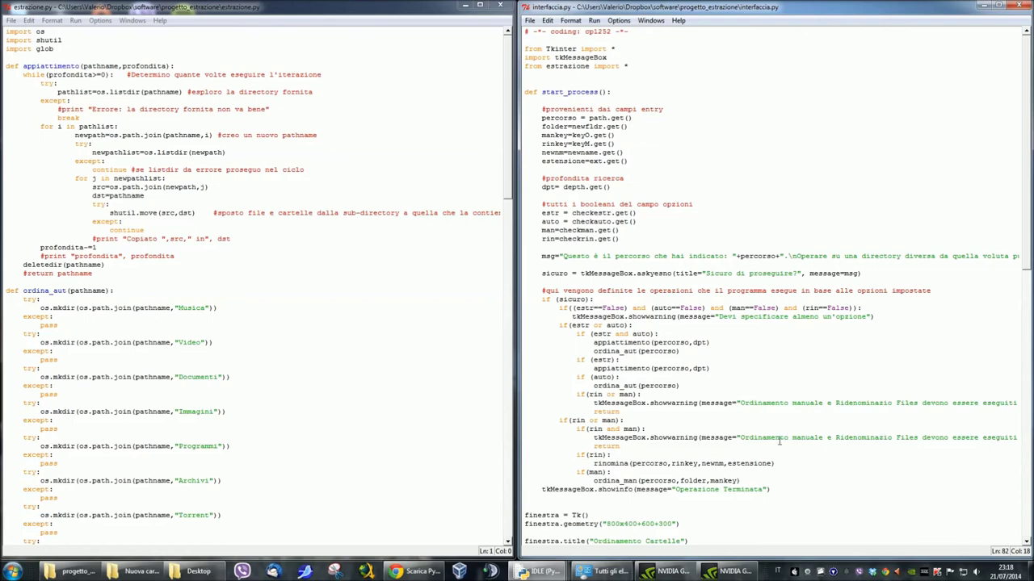
{"action": "scroll", "coordinate": [779, 440], "scroll_direction": "down", "scroll_amount": 8}
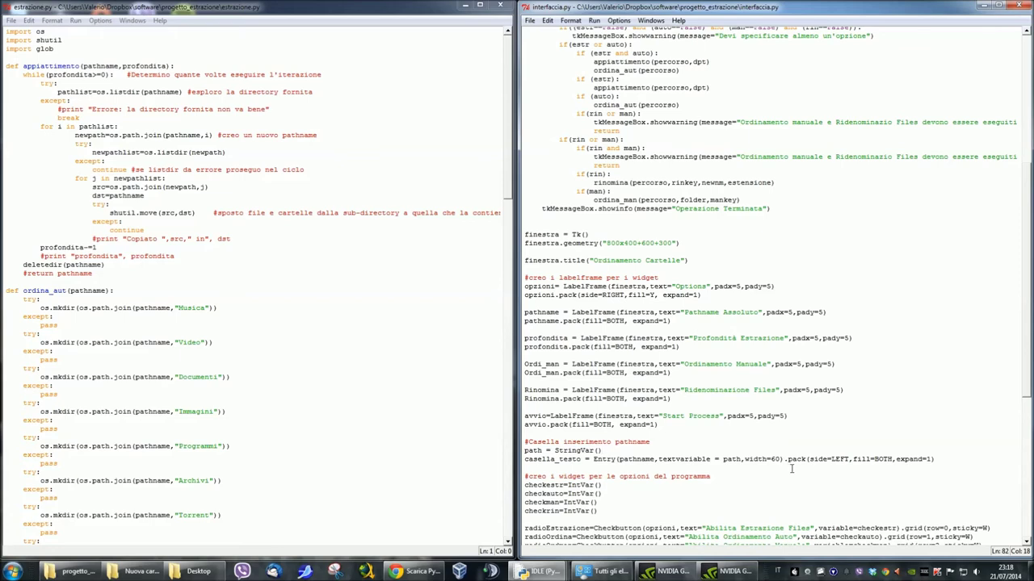
{"action": "scroll", "coordinate": [792, 469], "scroll_direction": "down", "scroll_amount": 2}
{"action": "scroll", "coordinate": [792, 471], "scroll_direction": "down", "scroll_amount": 5}
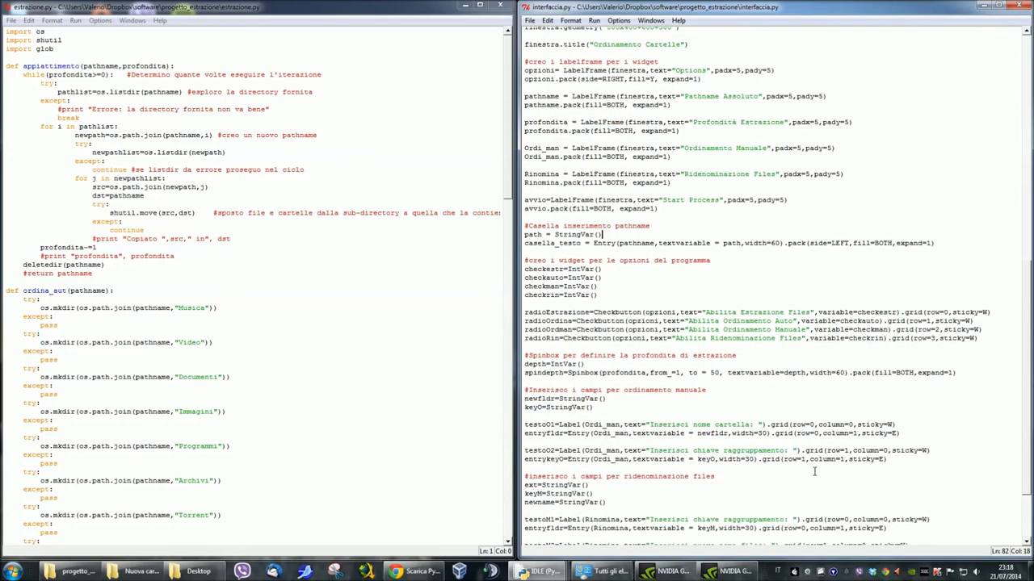
{"action": "scroll", "coordinate": [822, 481], "scroll_direction": "down", "scroll_amount": 3}
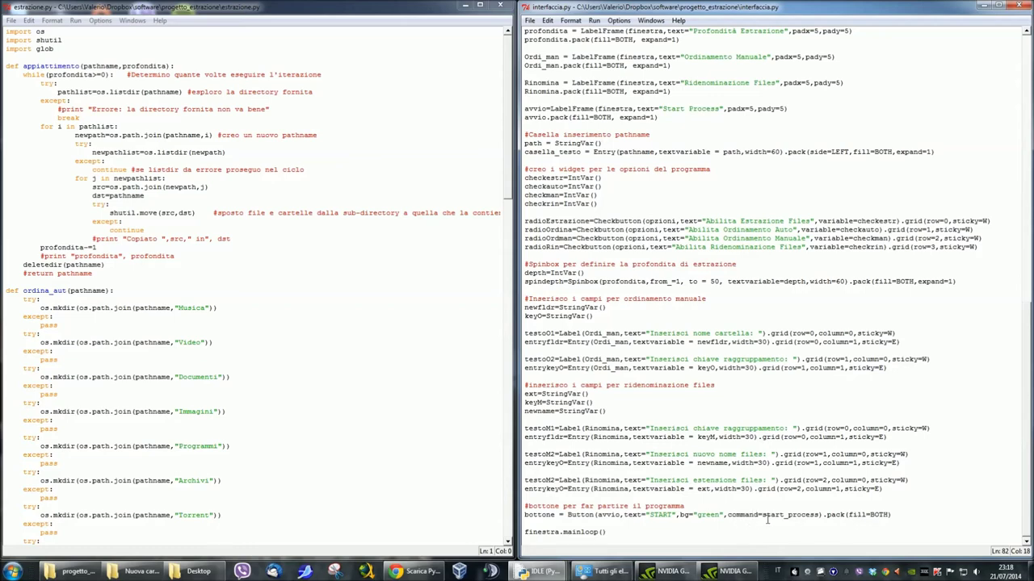
{"action": "scroll", "coordinate": [836, 506], "scroll_direction": "up", "scroll_amount": 15}
{"action": "scroll", "coordinate": [837, 506], "scroll_direction": "up", "scroll_amount": 6}
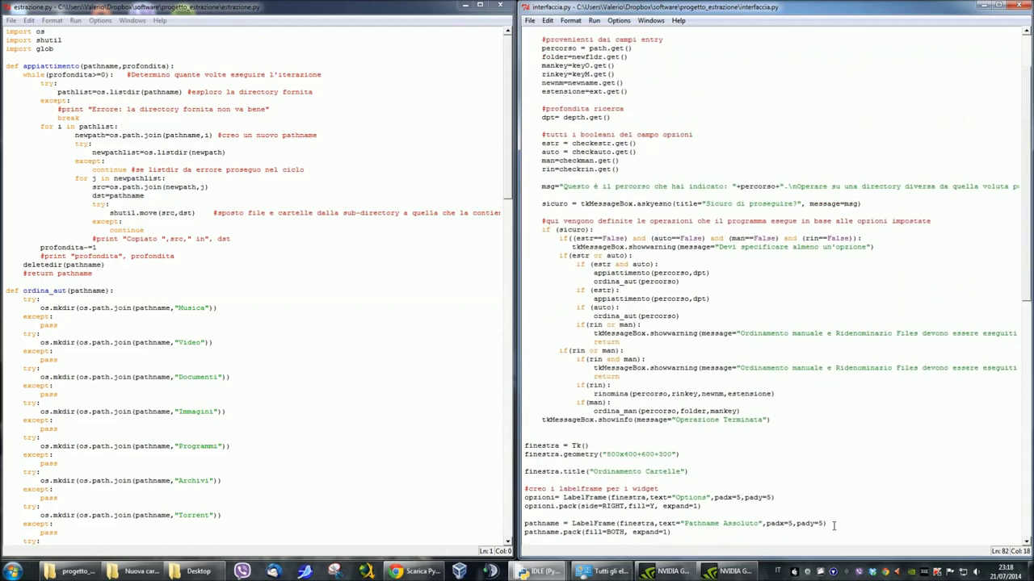